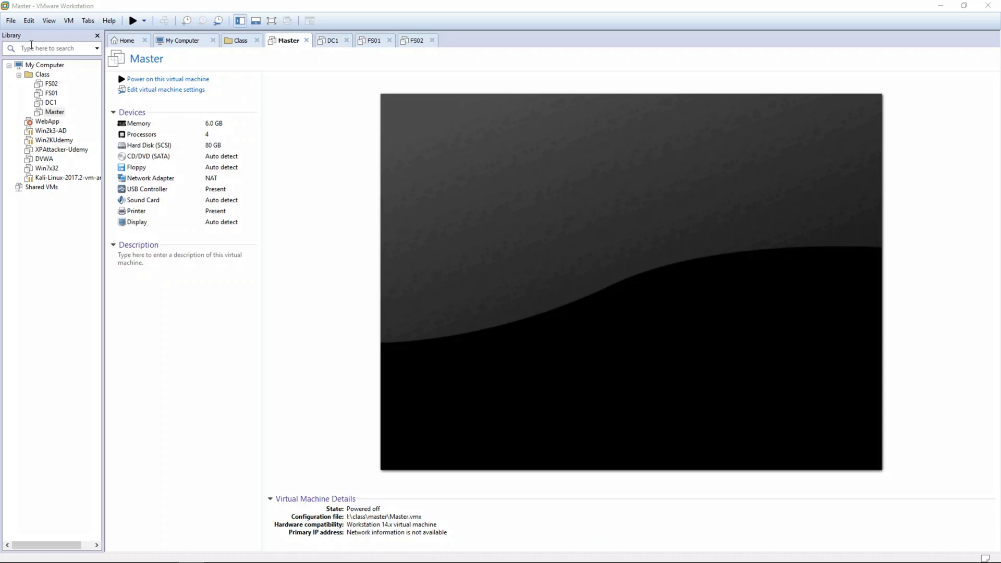
- Start up the FS02, FS01, DC1 and Master guests one after another from the Library
right_click(51, 84)
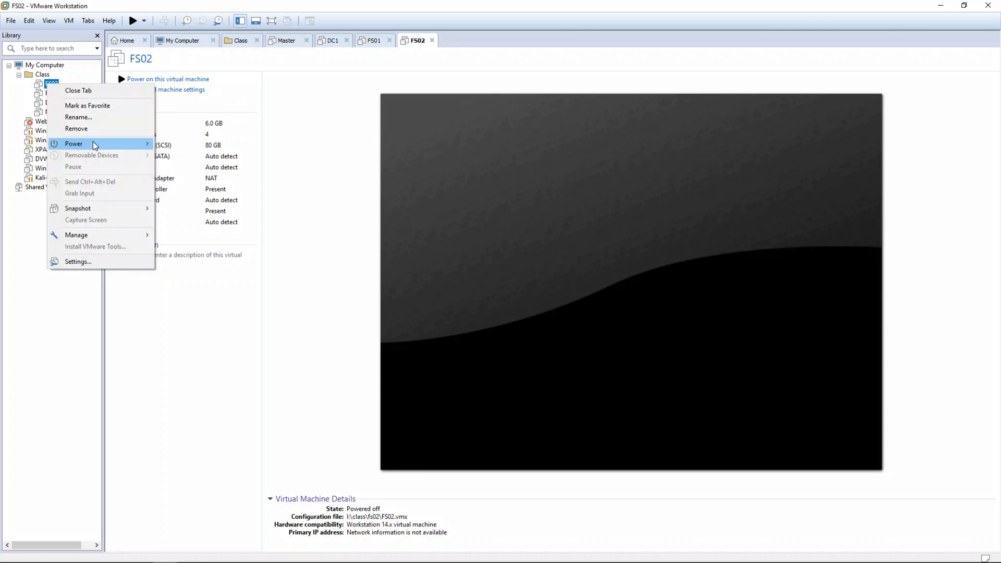
mouse_move(93, 143)
click(174, 143)
right_click(45, 95)
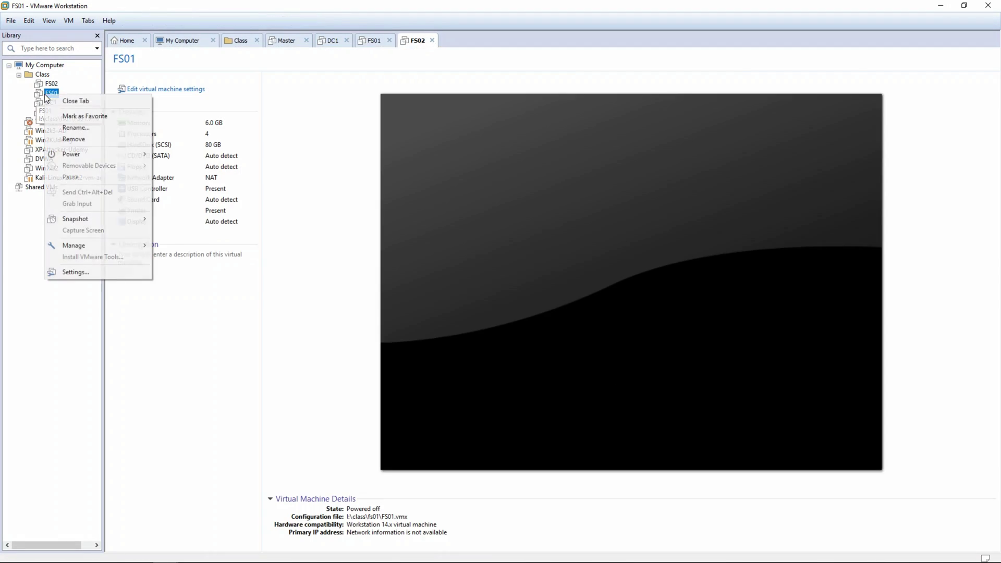
mouse_move(84, 154)
click(157, 154)
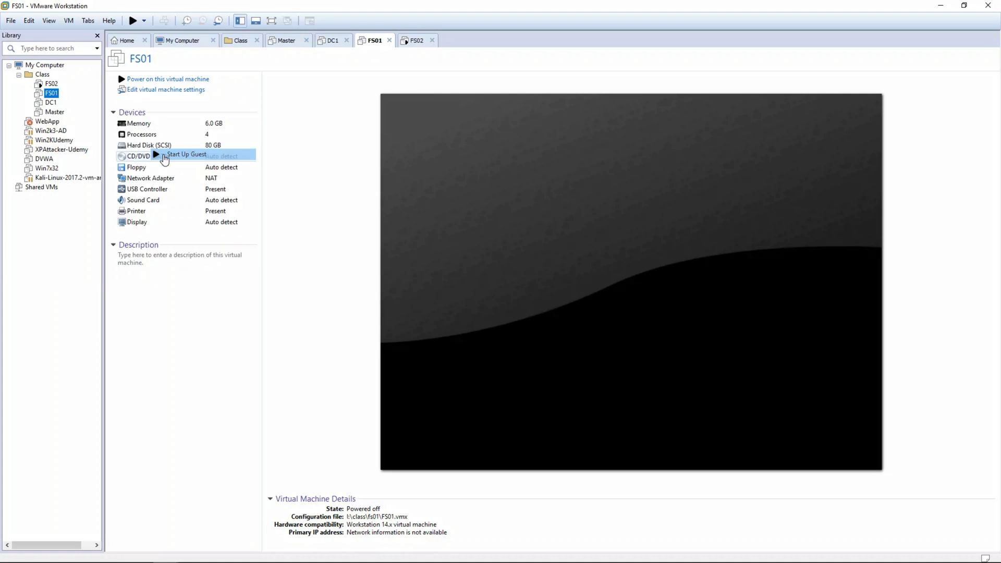
right_click(48, 102)
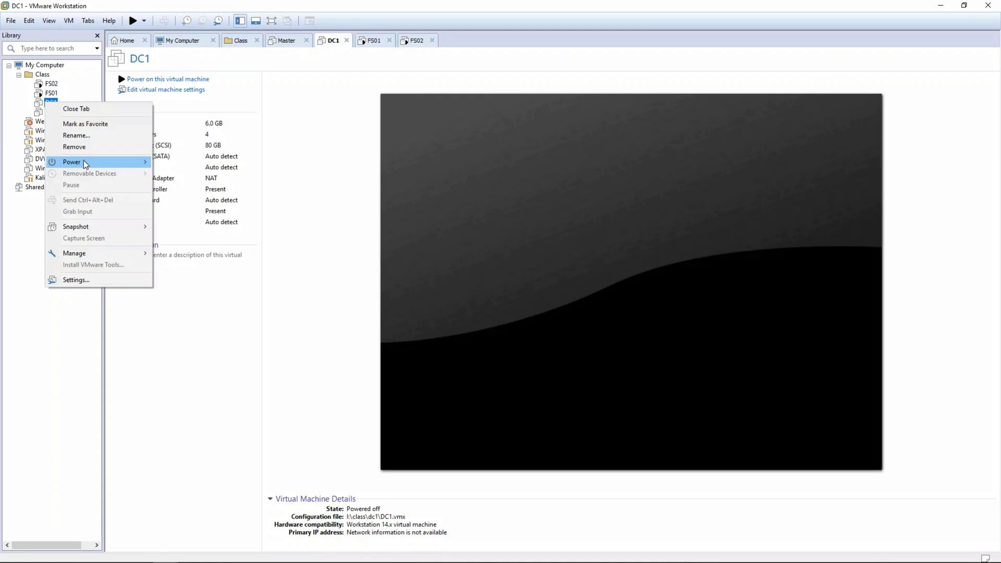
mouse_move(83, 161)
click(186, 163)
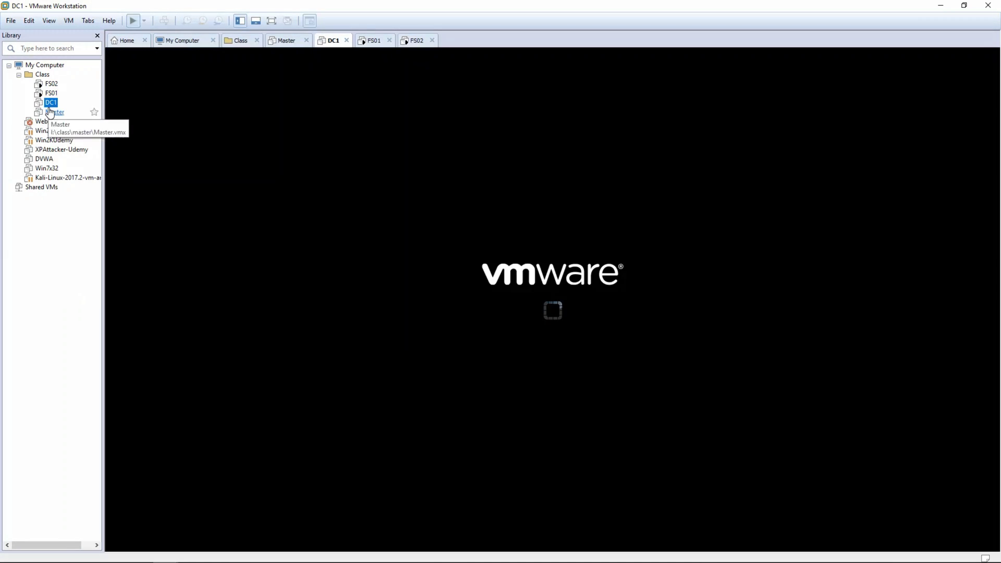
right_click(51, 112)
mouse_move(101, 170)
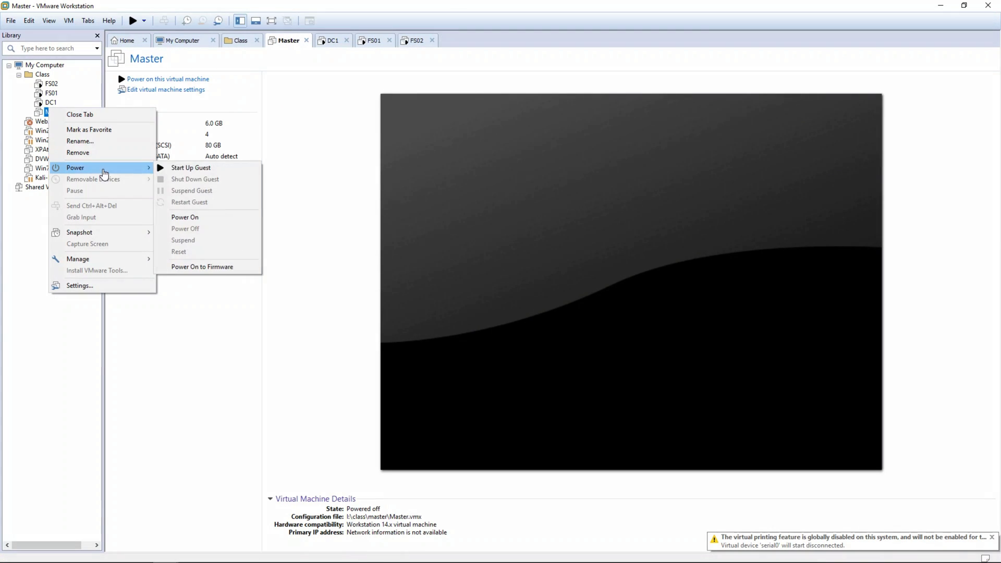
click(185, 167)
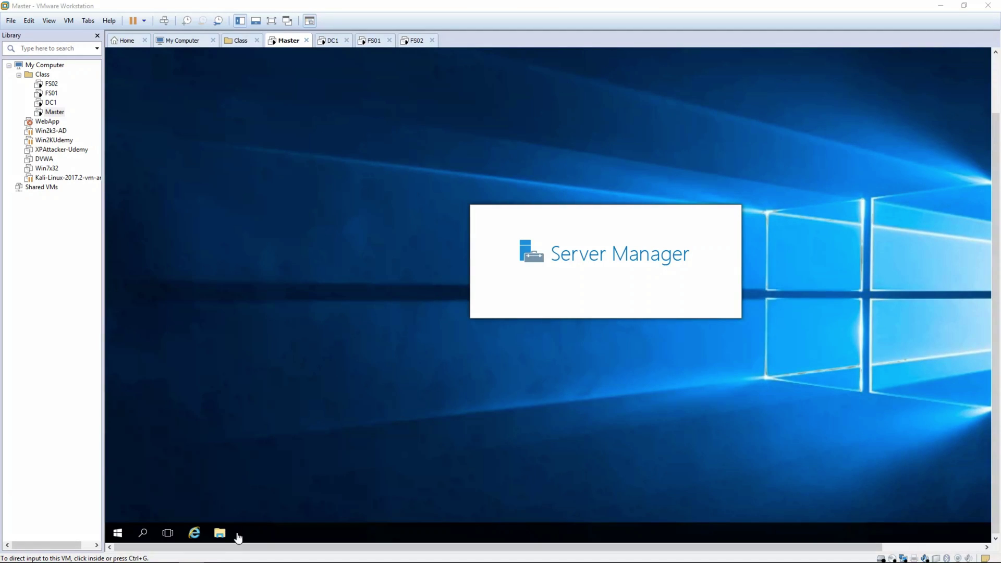
- Open File Explorer on Master, then confirm DC1, FS01 and FS02 each show Server Manager
click(222, 536)
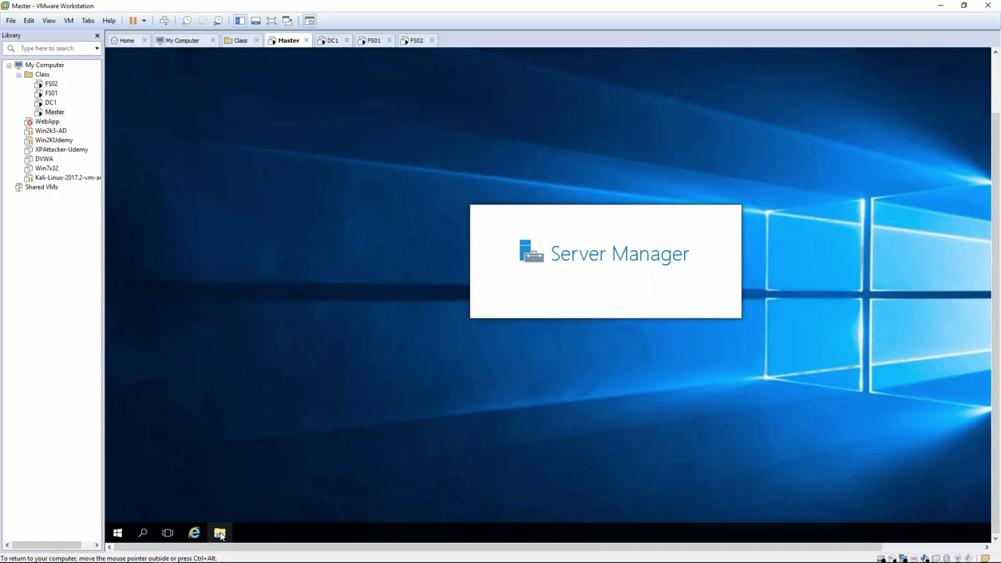
click(329, 42)
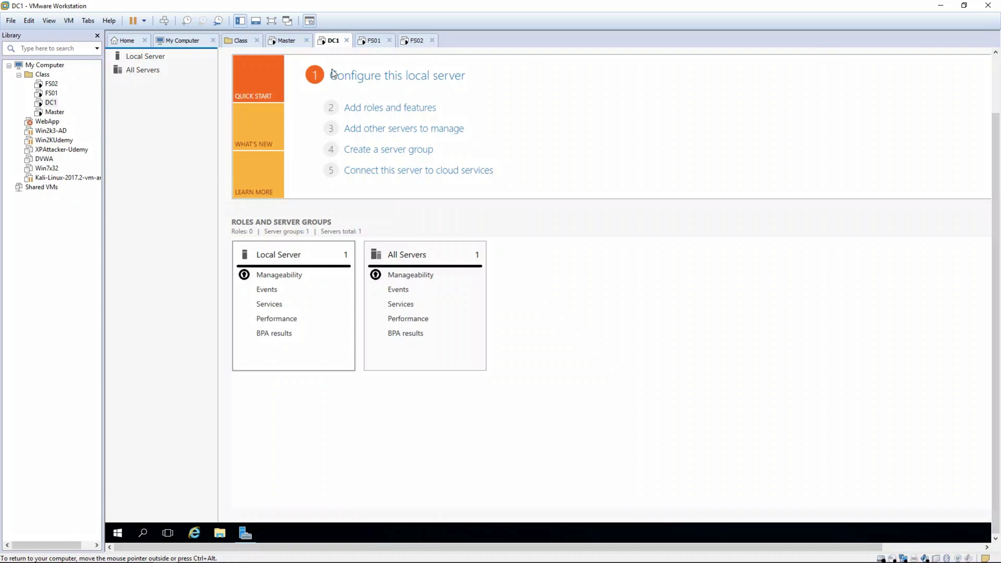
click(370, 41)
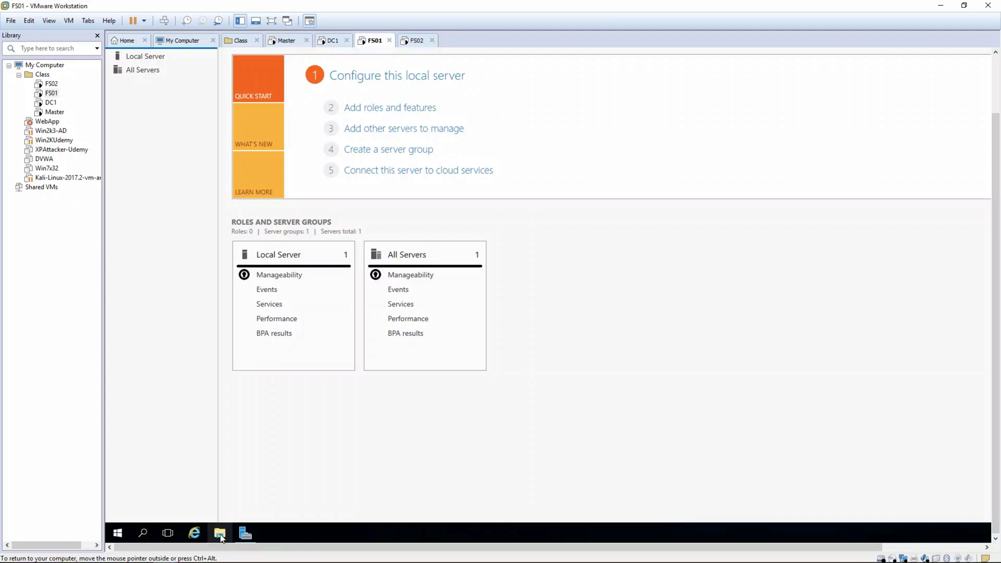
click(417, 40)
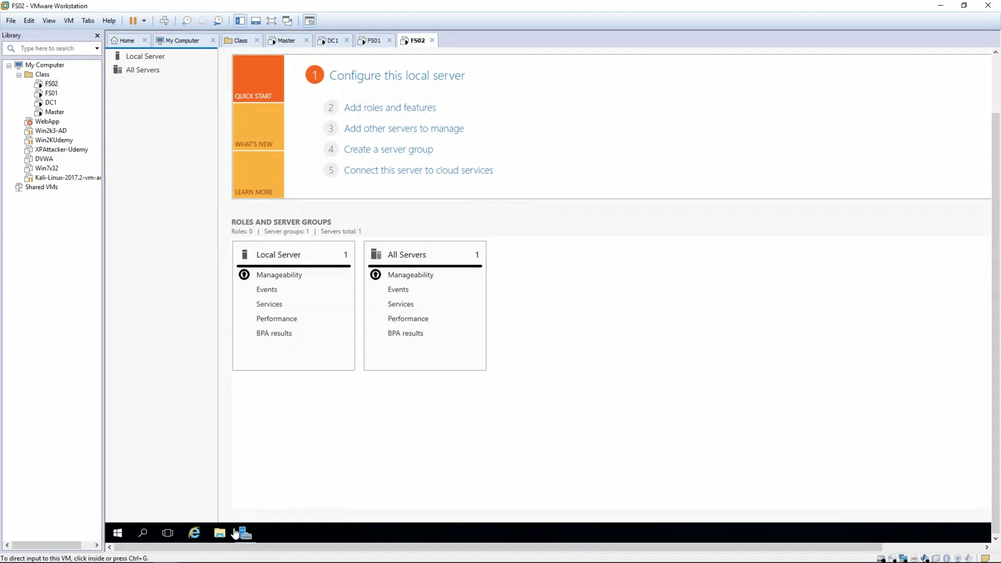
click(287, 40)
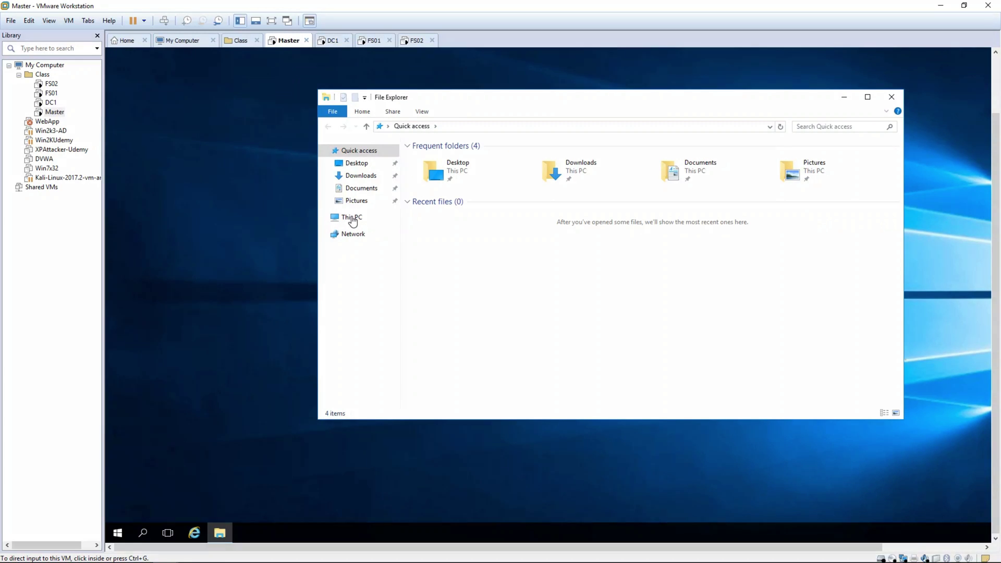
- In Master's File Explorer, browse to C:\Windows\System32\Sysprep and run sysprep.exe
click(352, 218)
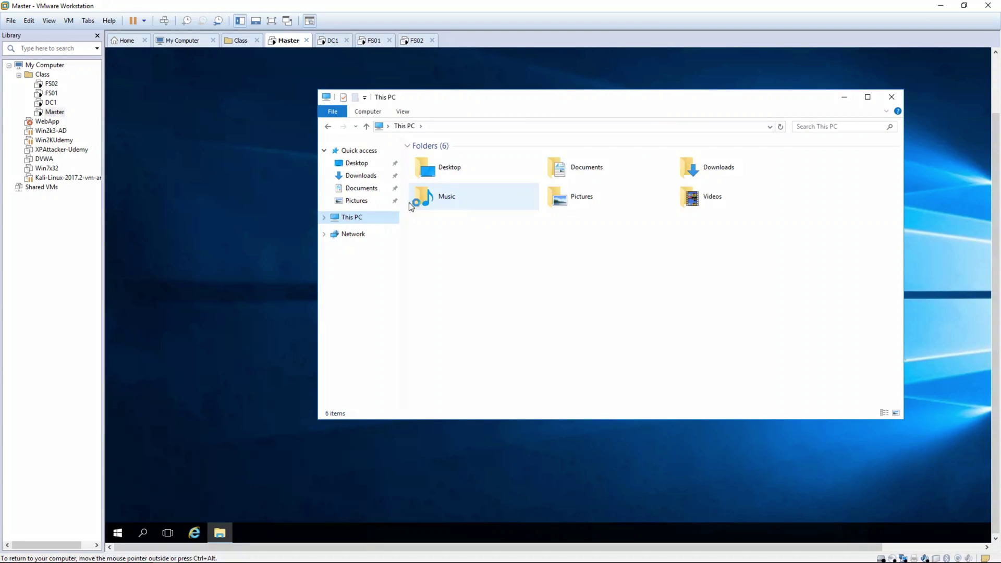
click(324, 218)
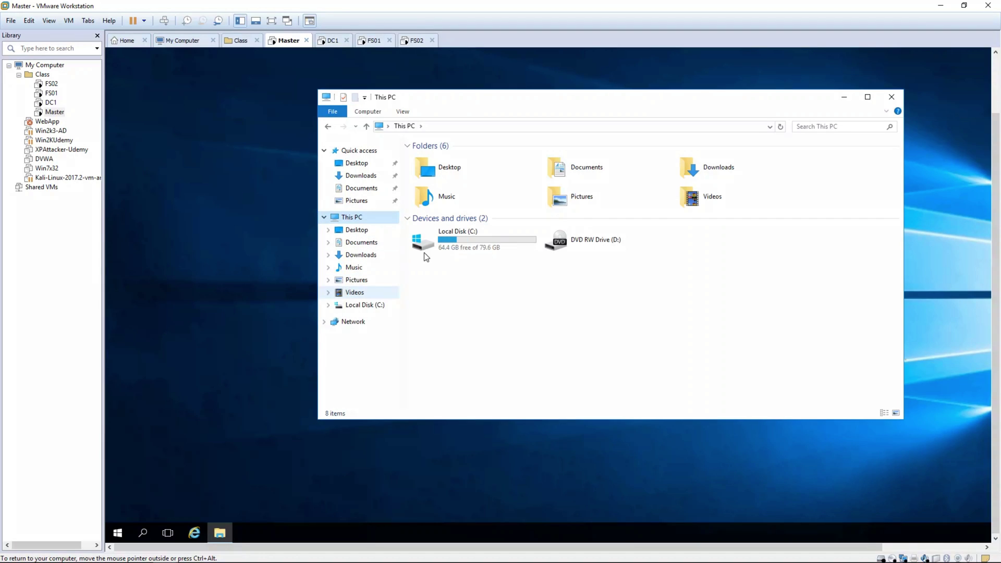
click(431, 239)
double_click(430, 239)
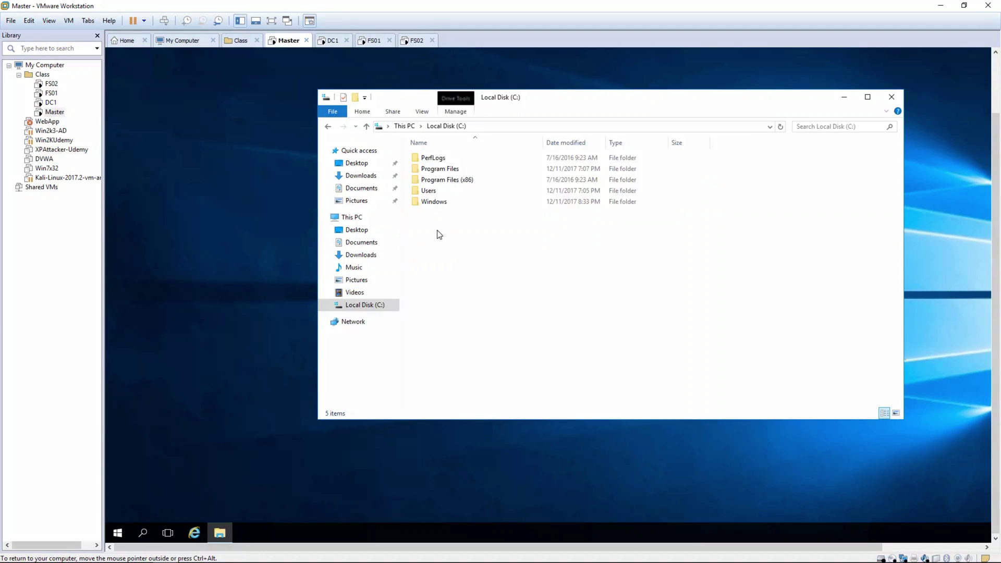
double_click(436, 199)
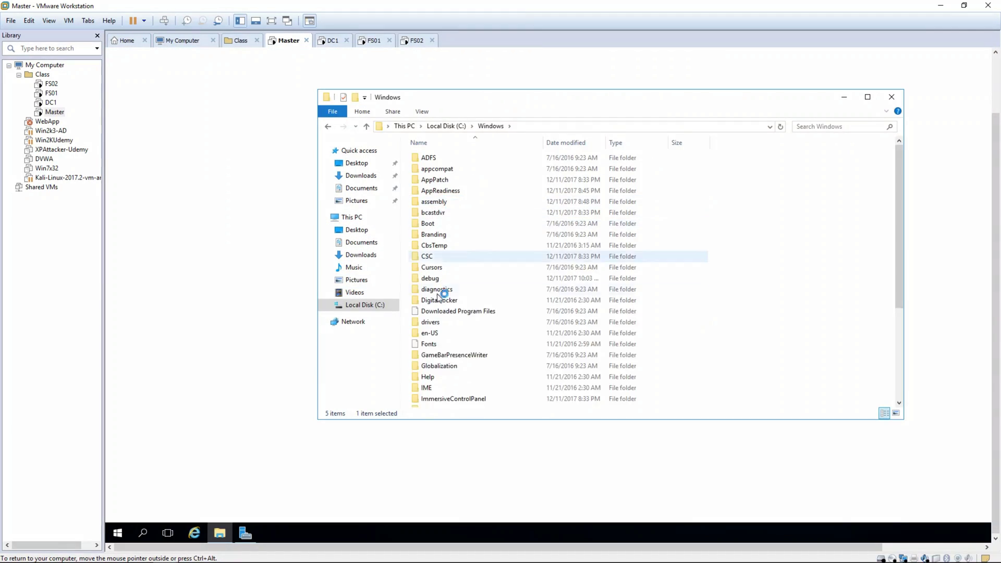
scroll(453, 343, down, 1)
scroll(453, 343, down, 15)
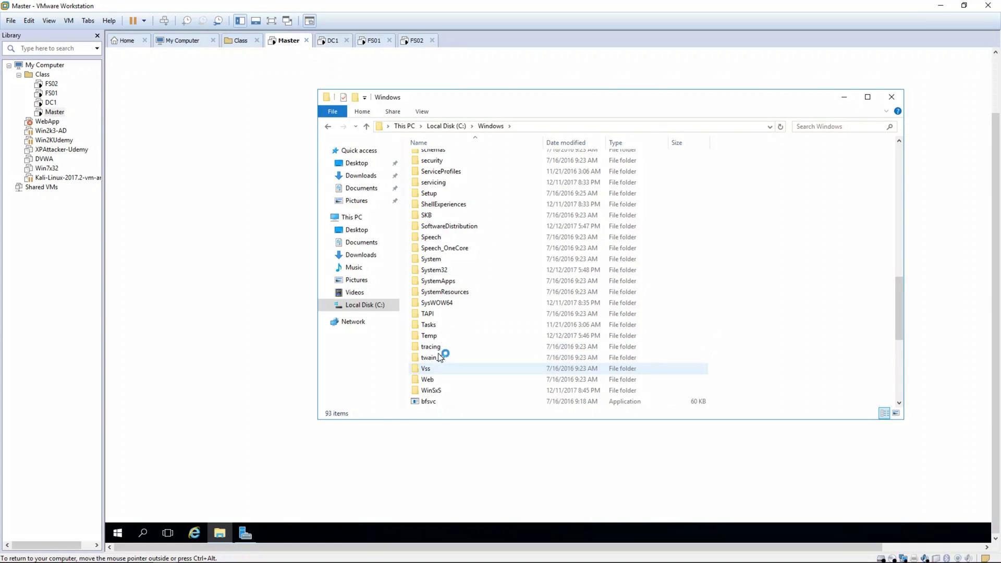
double_click(441, 269)
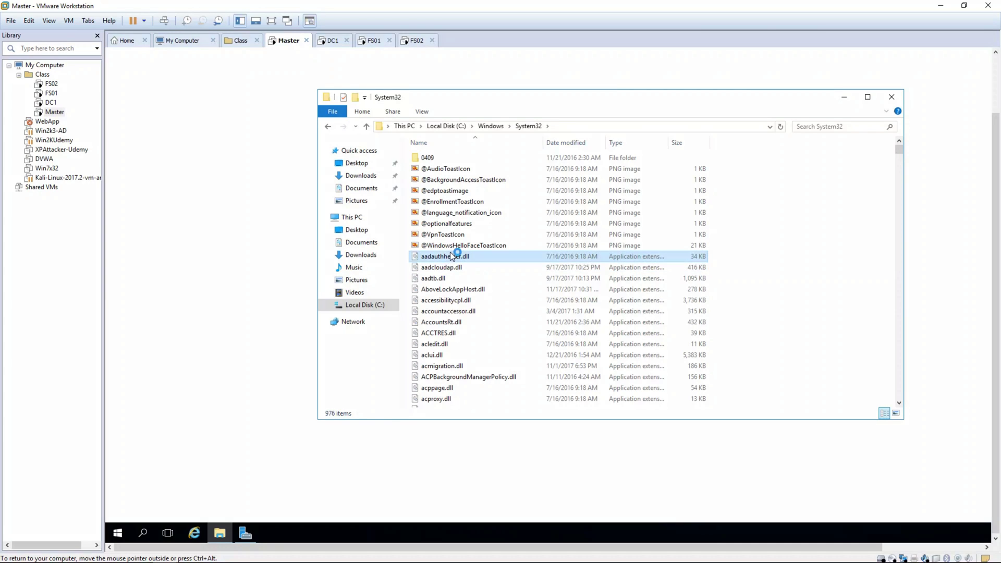
text(sys)
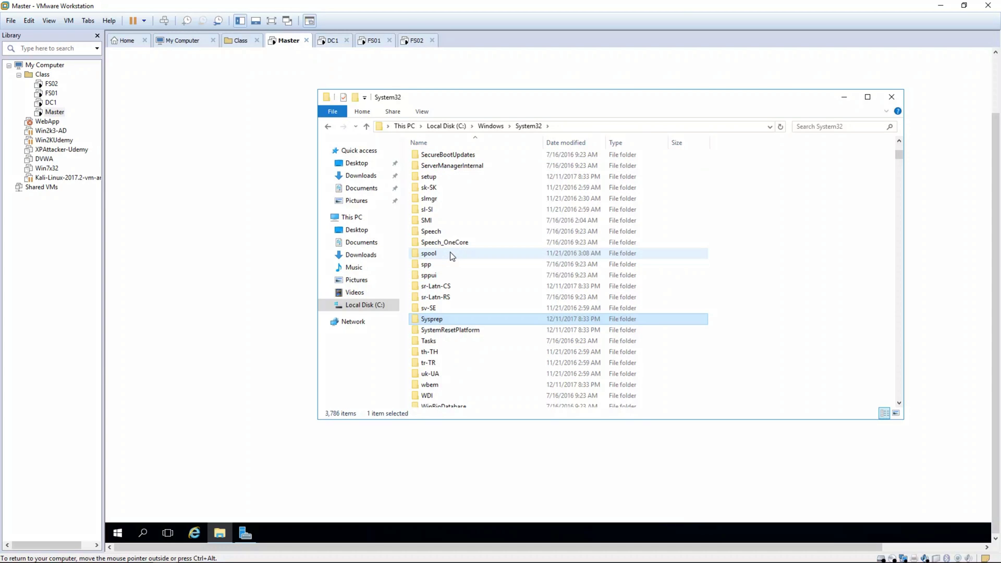
key(Return)
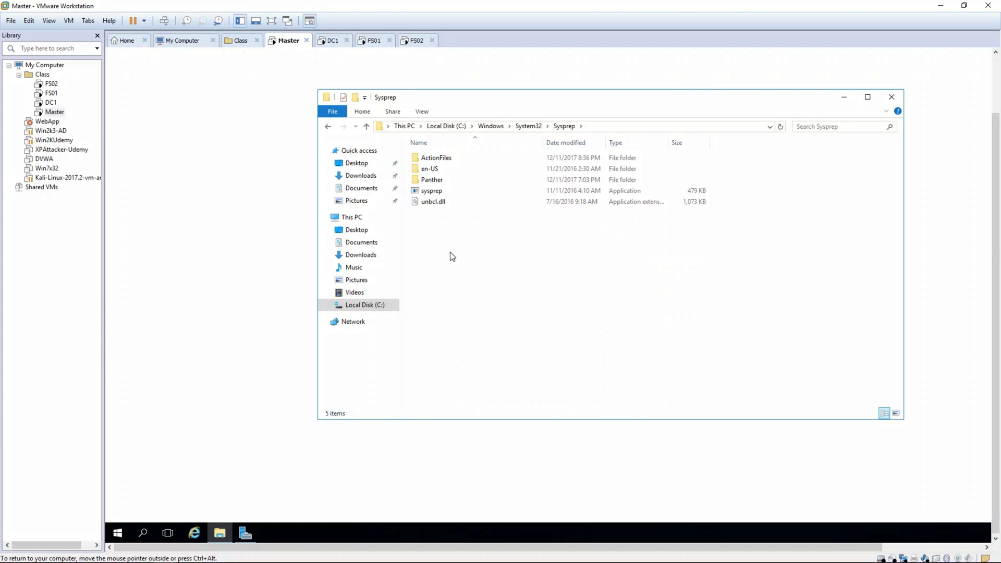
double_click(439, 191)
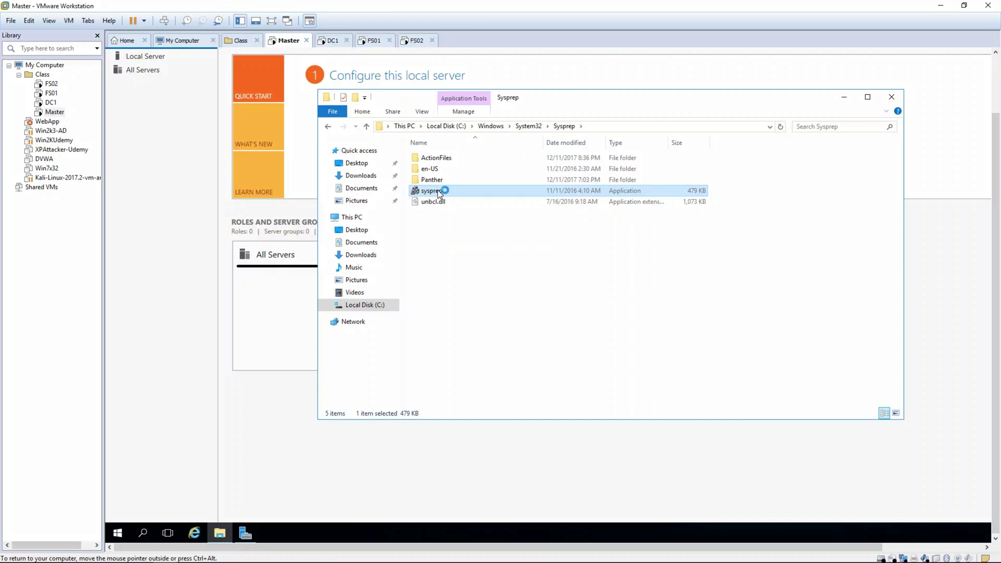
- On DC1, open the C:\Windows folder from This PC in File Explorer
click(332, 40)
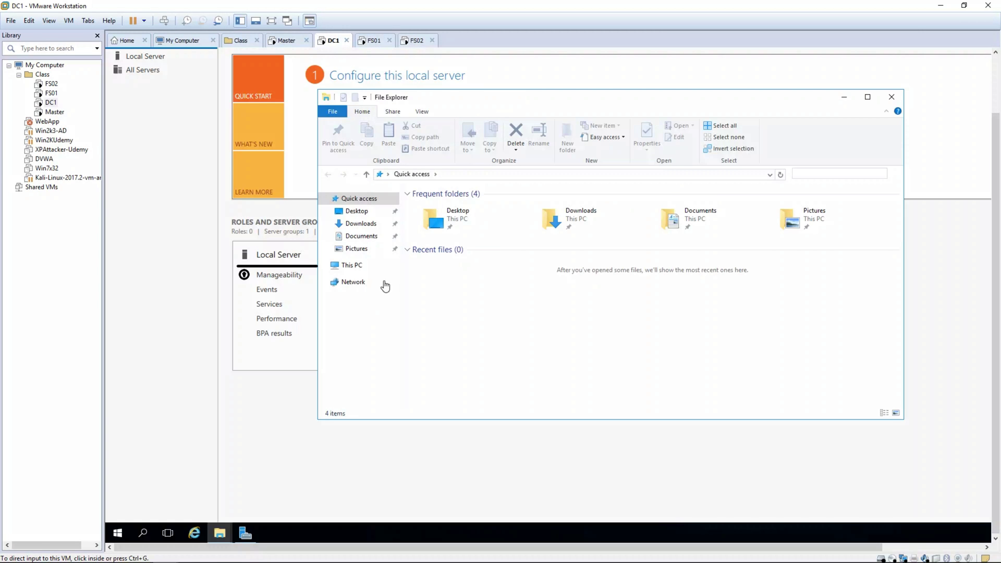
click(349, 267)
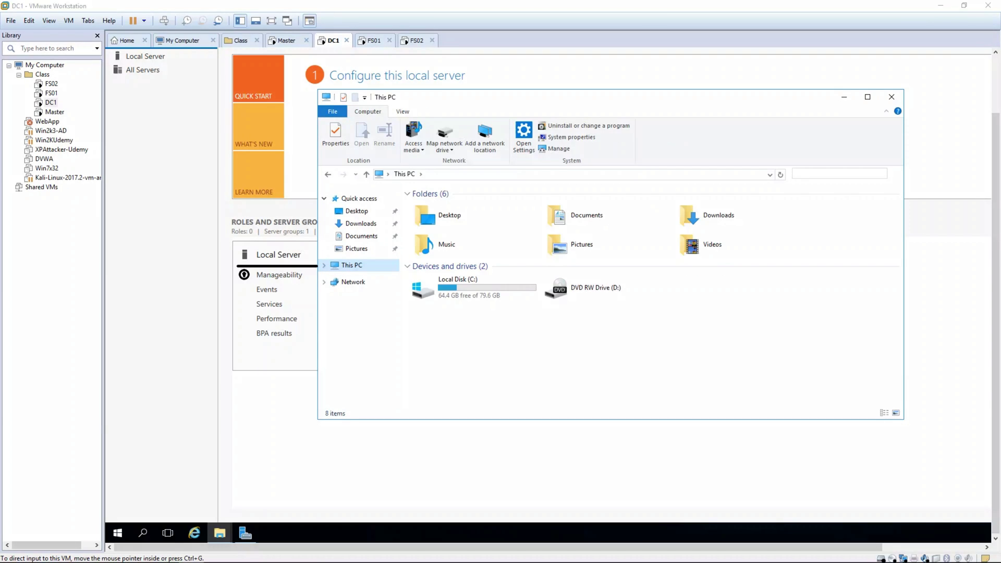
click(432, 295)
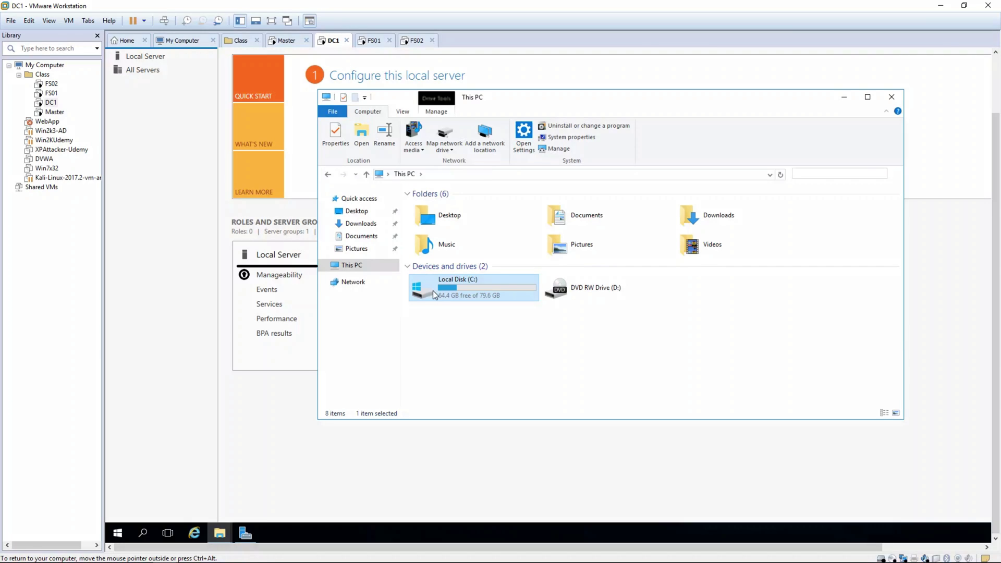
double_click(496, 287)
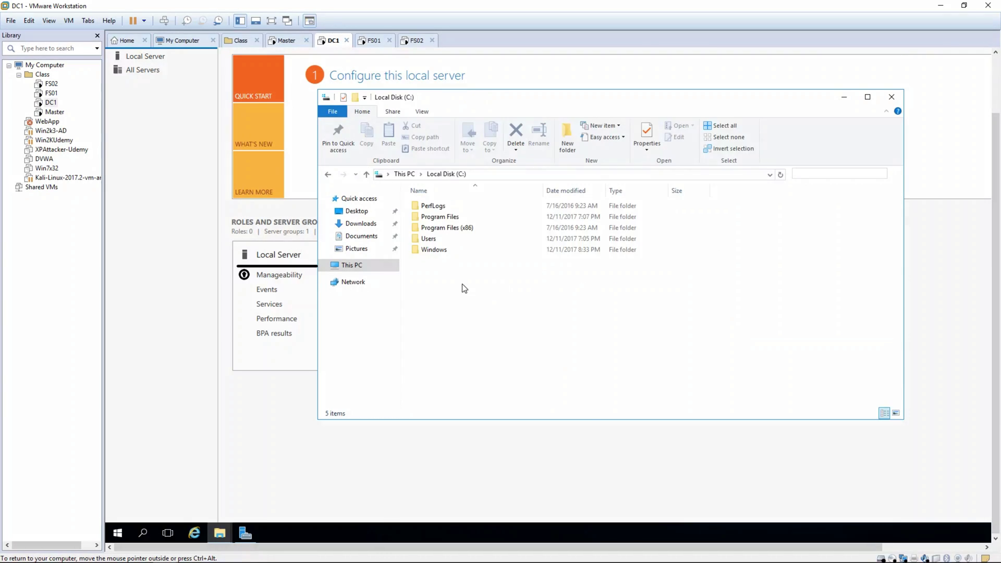
double_click(449, 251)
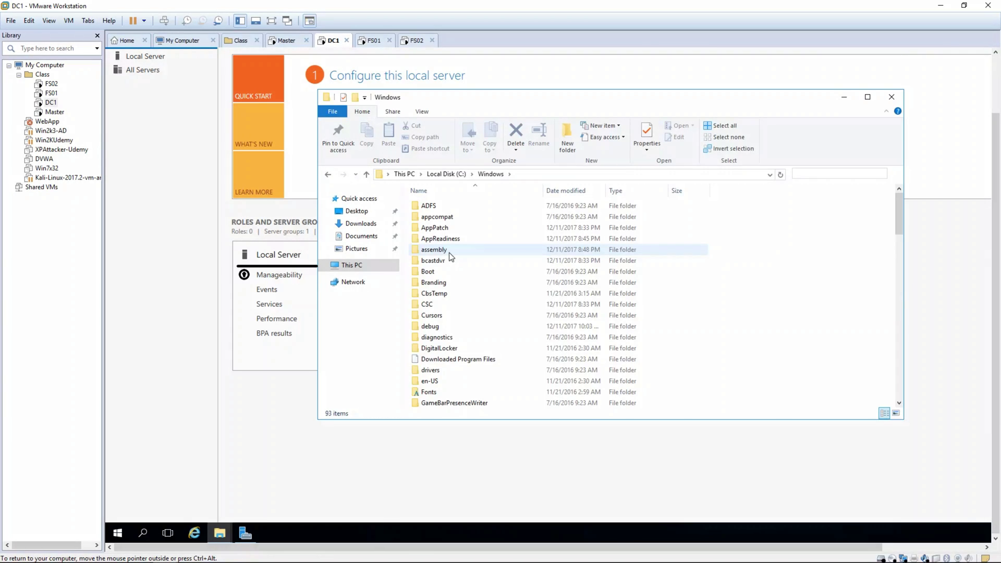
- Jump to System32 and then Sysprep by type-ahead, and launch sysprep.exe
click(449, 252)
text(system32)
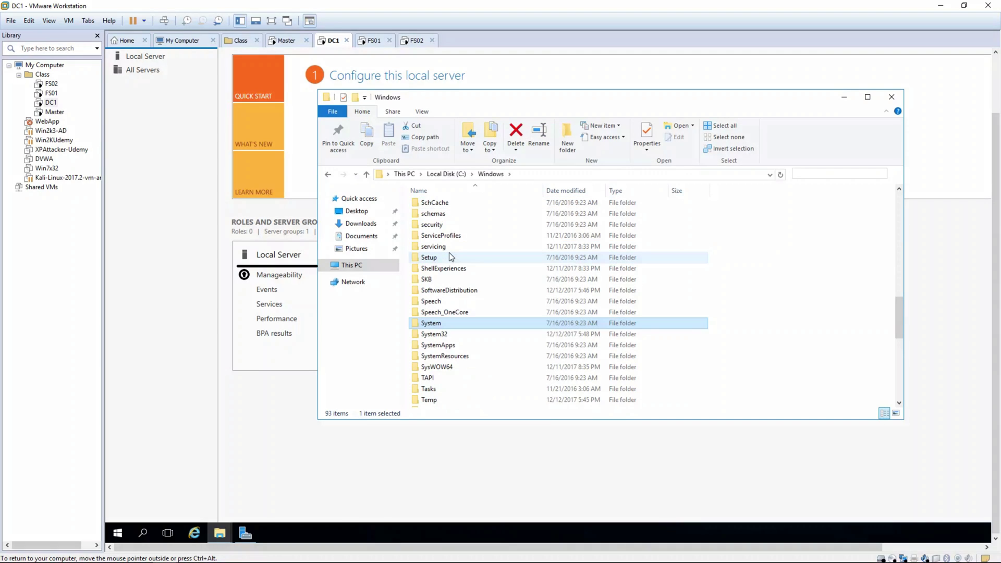
key(Return)
text(sysprep)
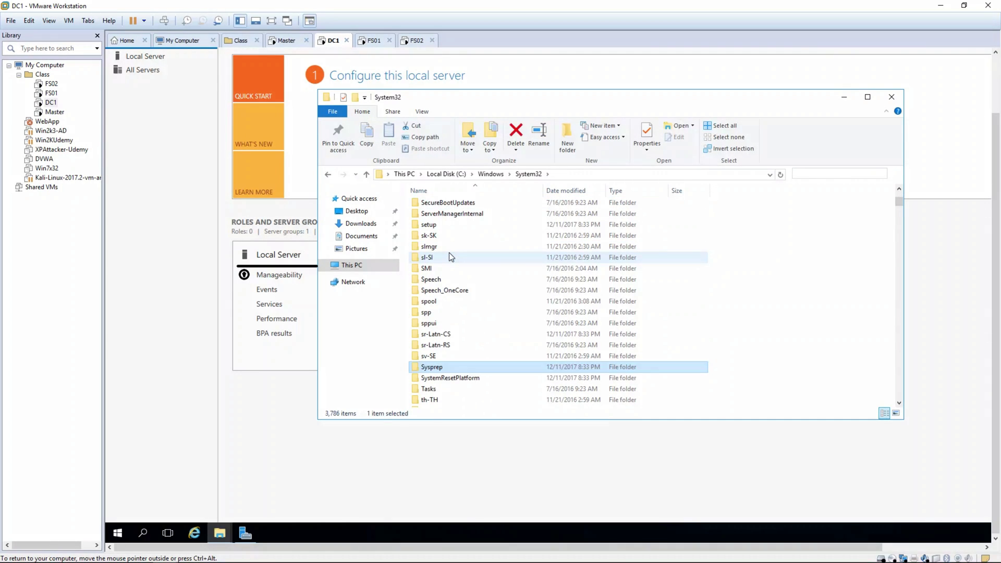
key(Down)
key(Up)
key(Return)
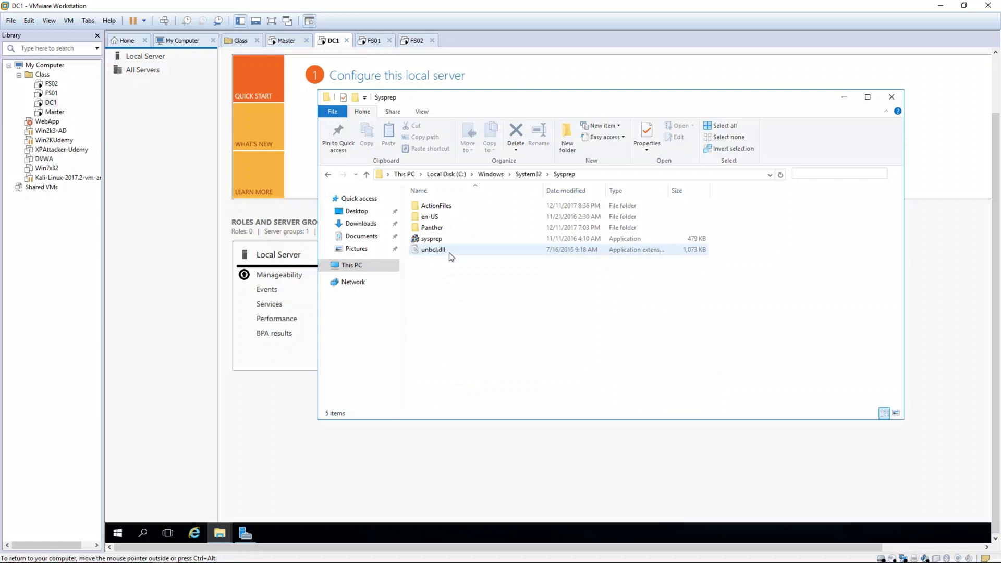
text(sysprep)
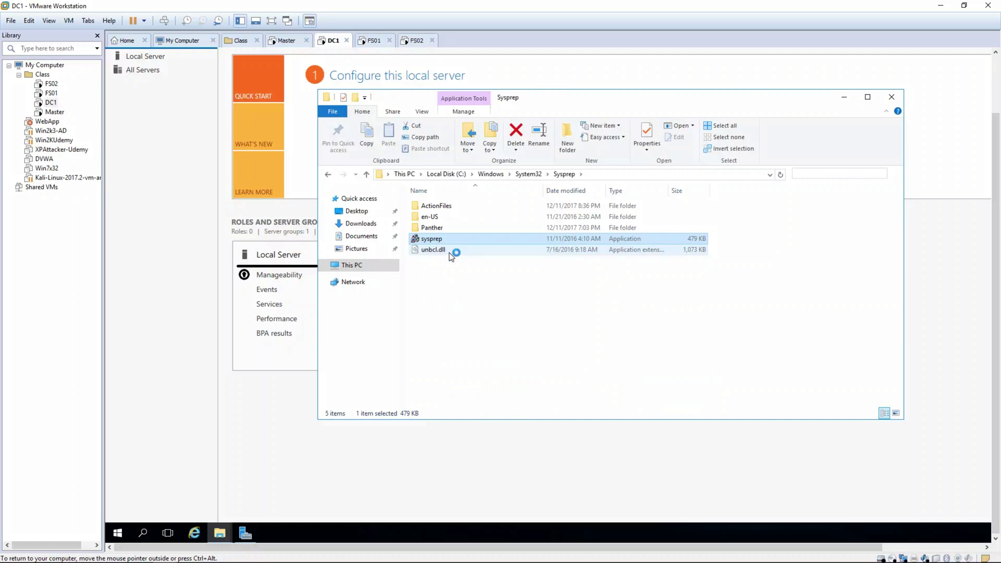
- On FS01, go to C:\Windows\System32\Sysprep via the address bar and run sysprep
key(ctrl+Tab)
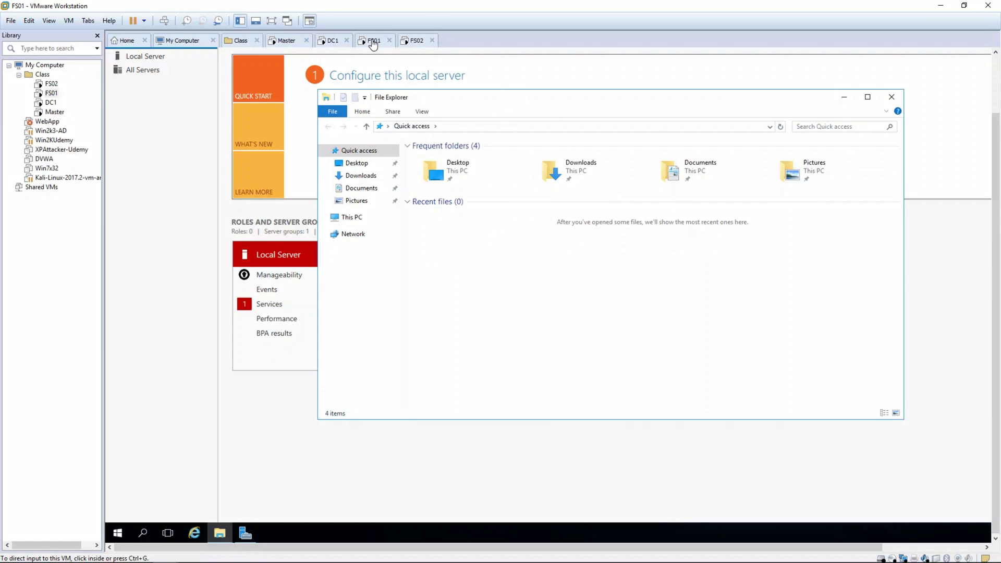
click(482, 127)
text(c:\)
key(Return)
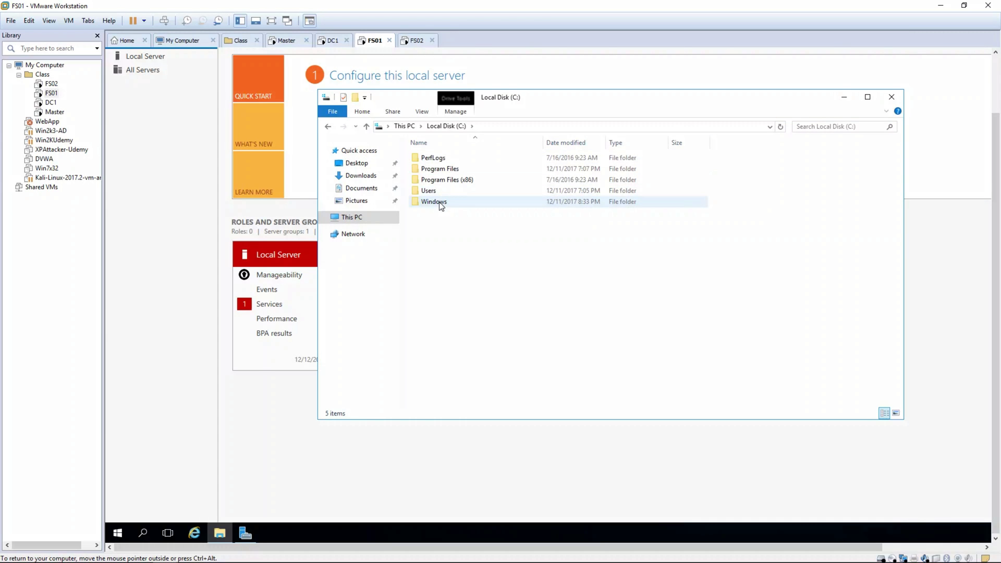
double_click(441, 201)
text(system32)
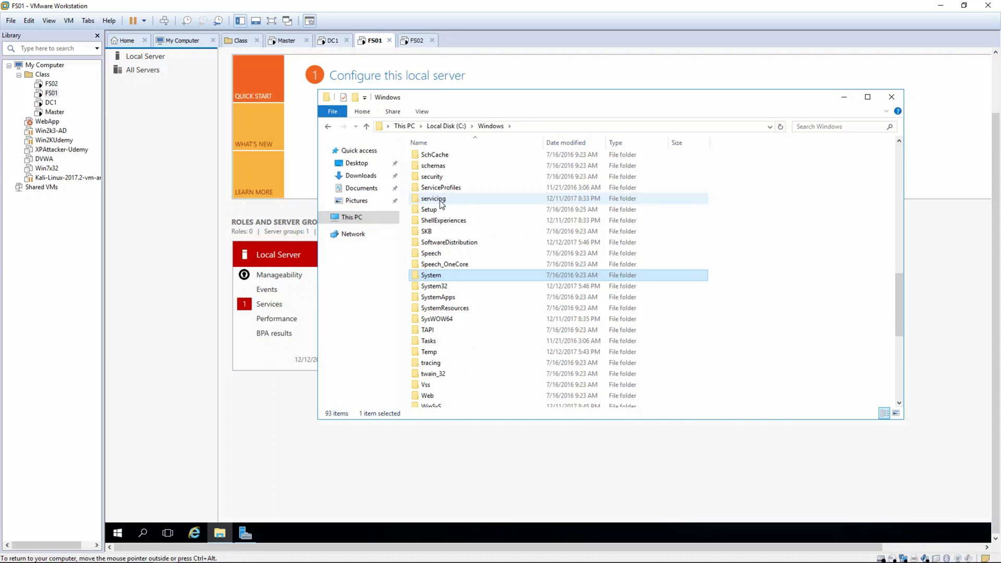
key(Return)
text(sysprep)
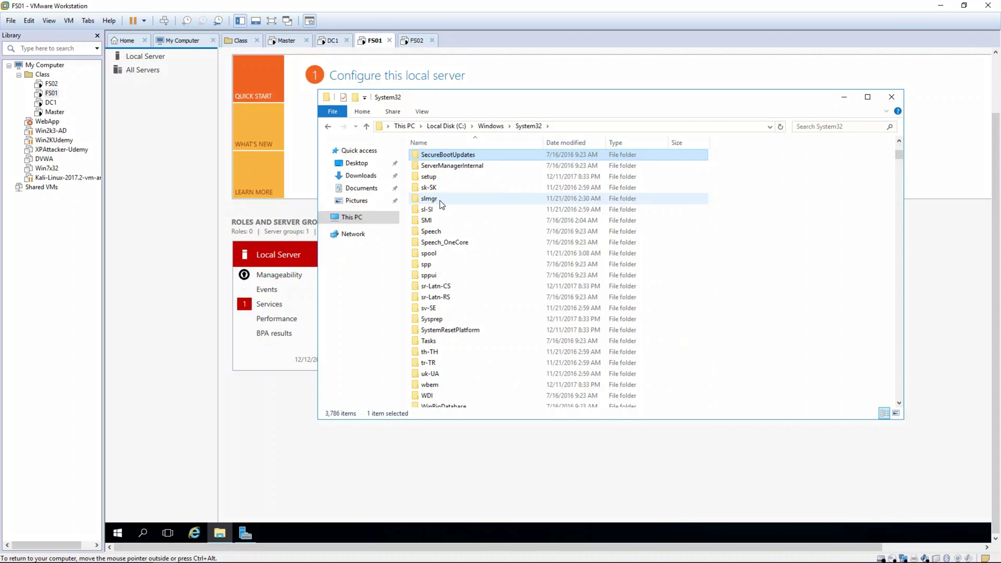
key(Return)
text(sysprep)
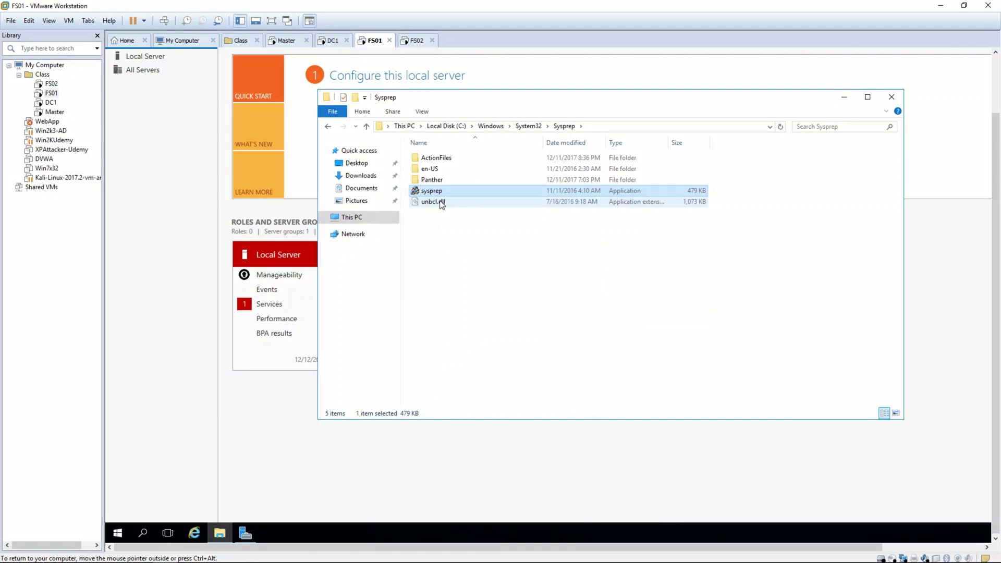
key(Return)
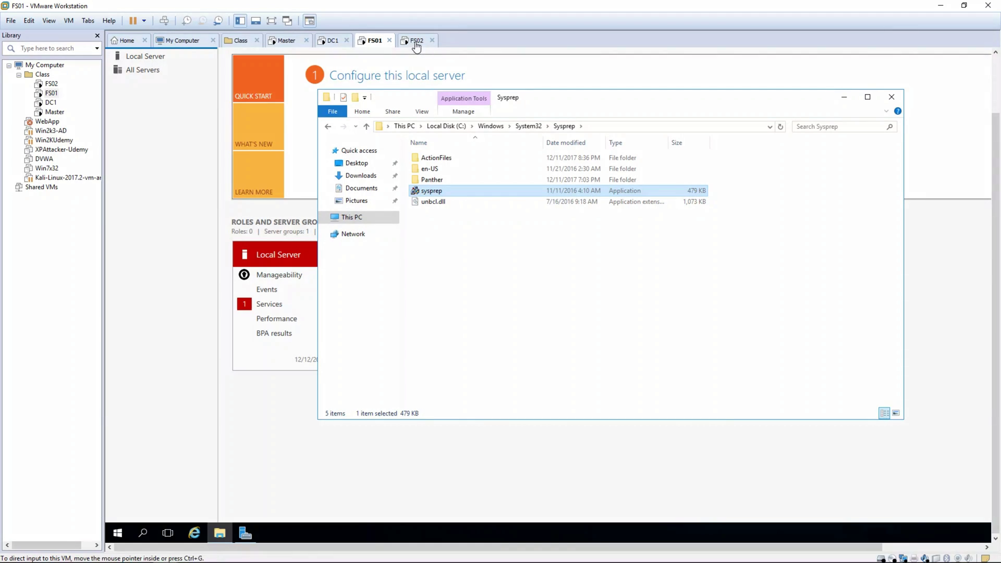
- On FS02, go to C:\Windows\System32\Sysprep the same way and run sysprep
click(417, 41)
click(456, 126)
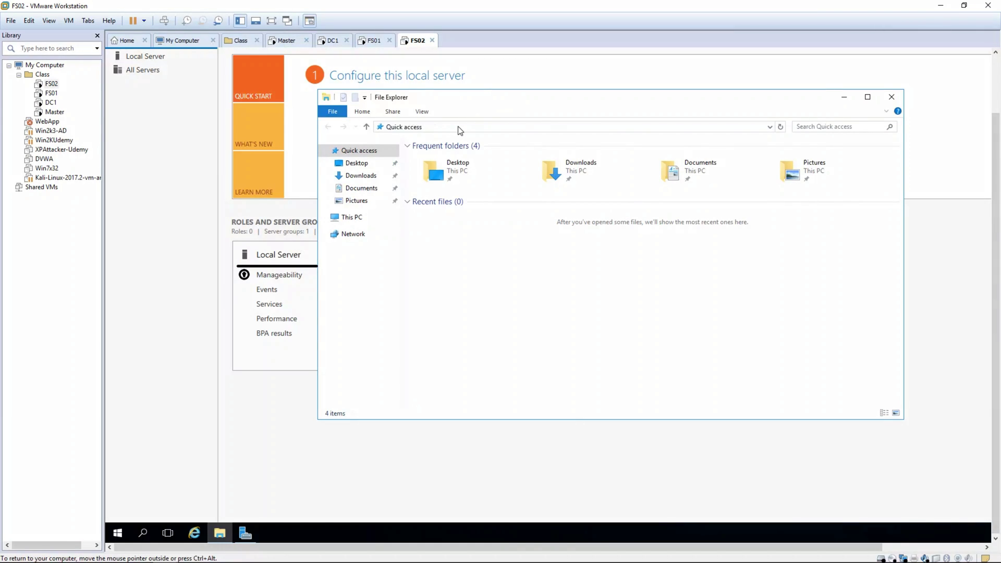
text(c:\)
key(Return)
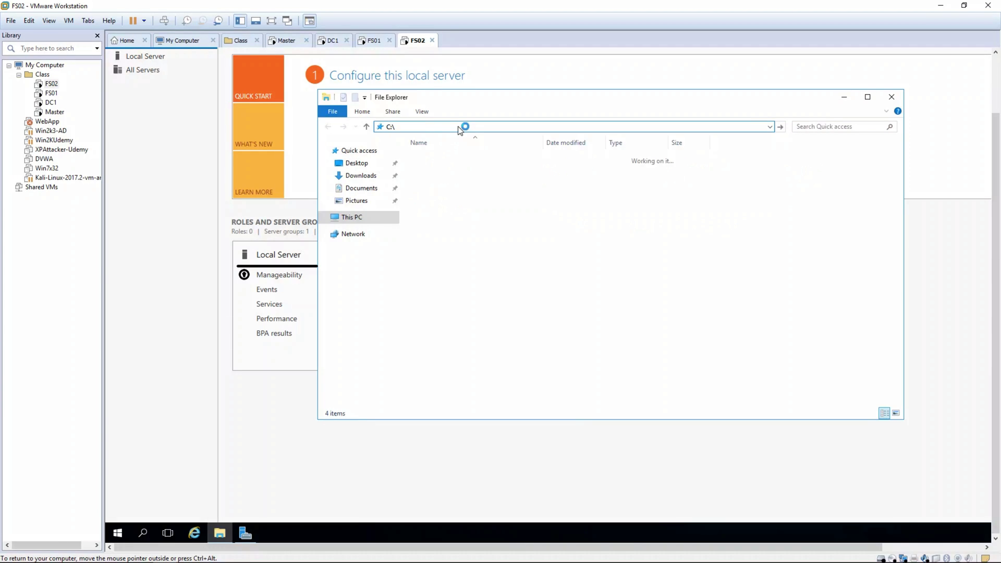
double_click(445, 201)
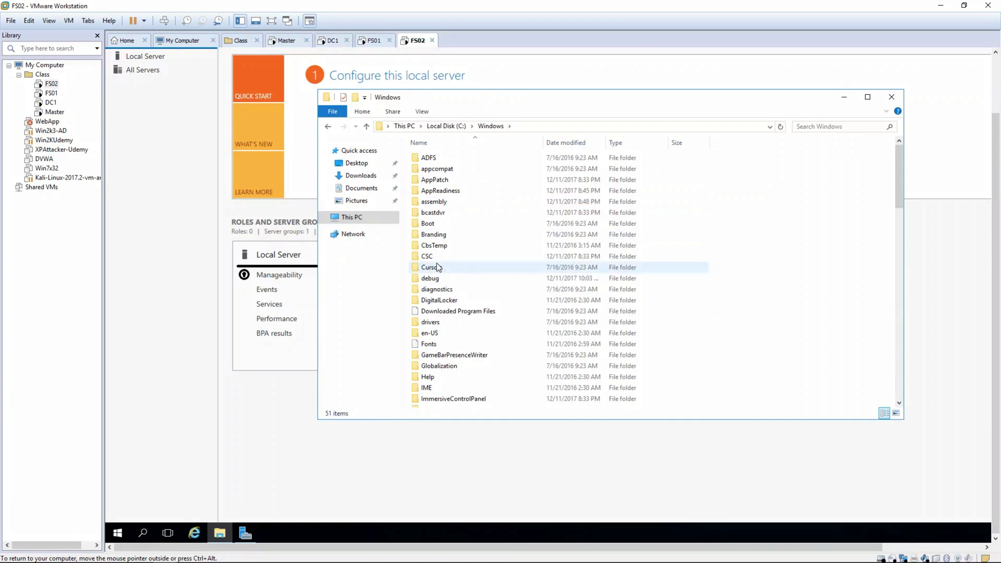
text(system32)
key(Return)
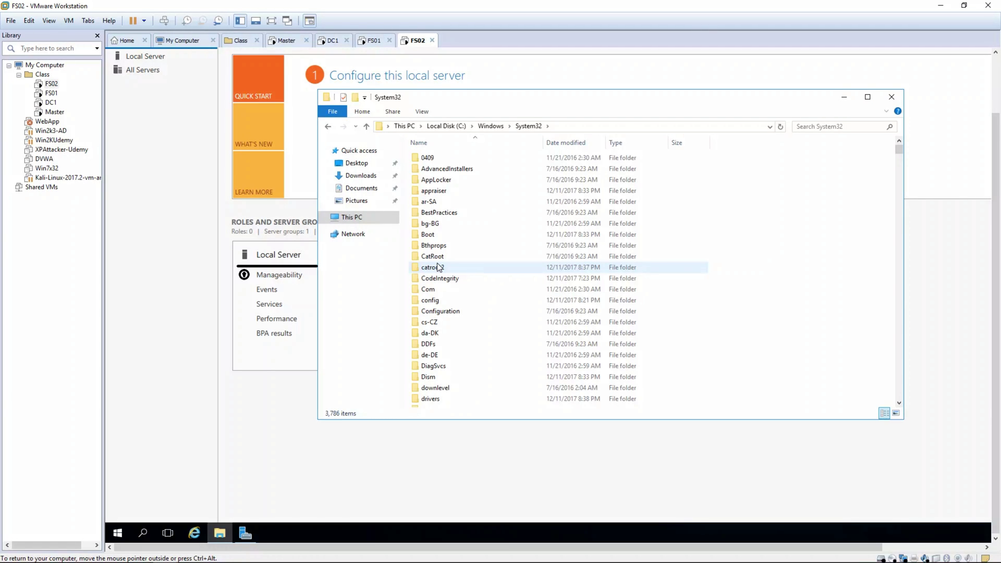
text(sysprep)
key(Return)
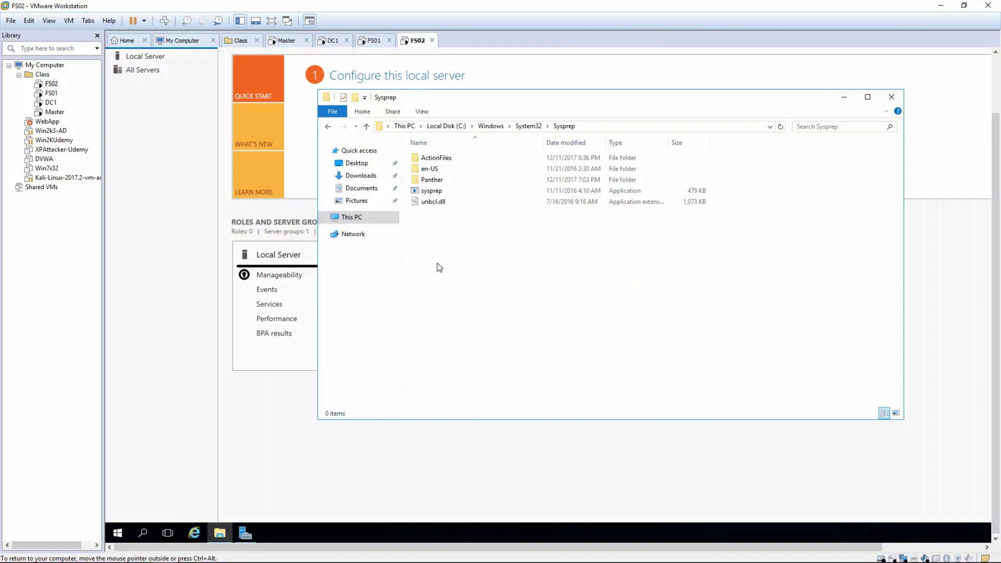
key(Down)
key(Down)
key(Down)
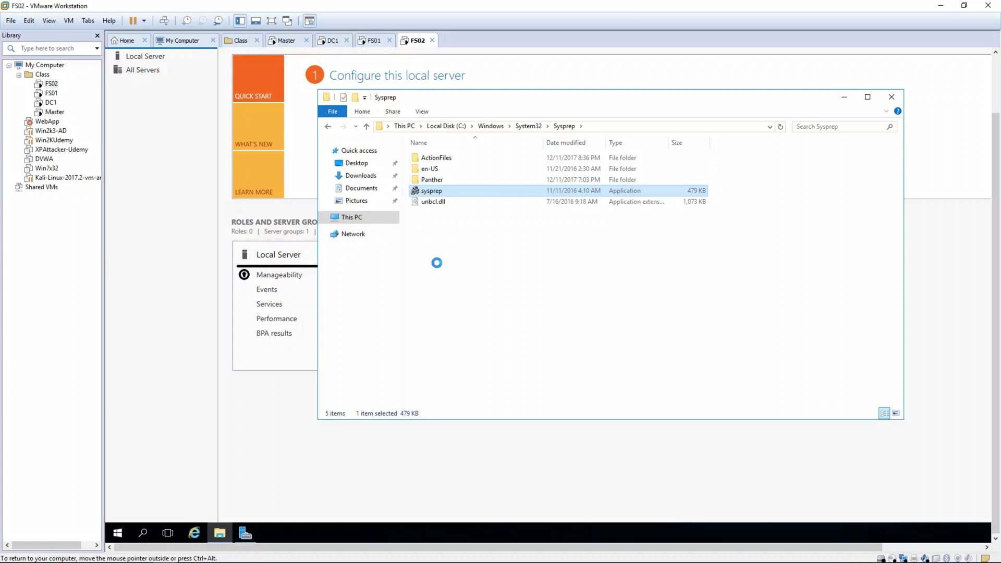
key(Return)
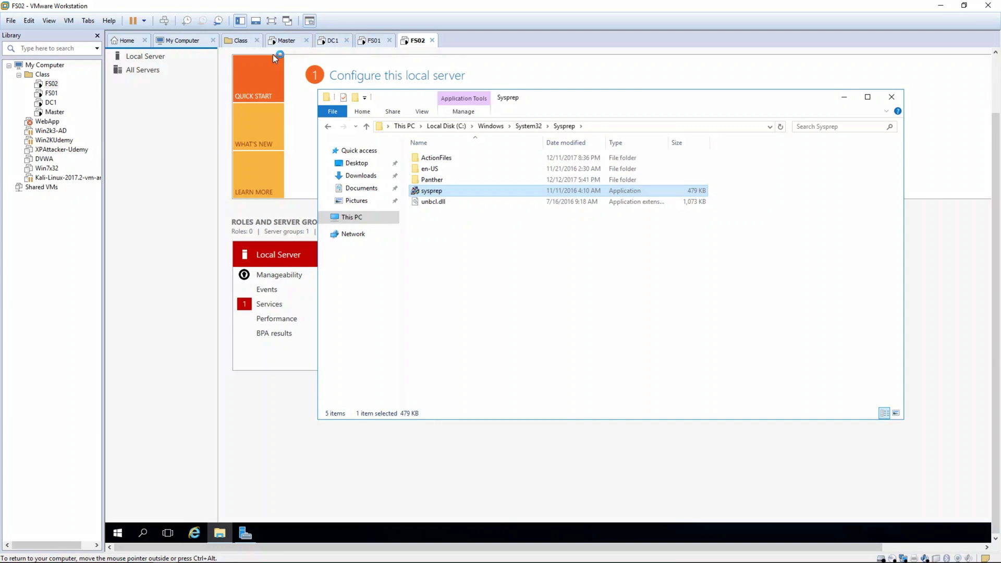
click(280, 41)
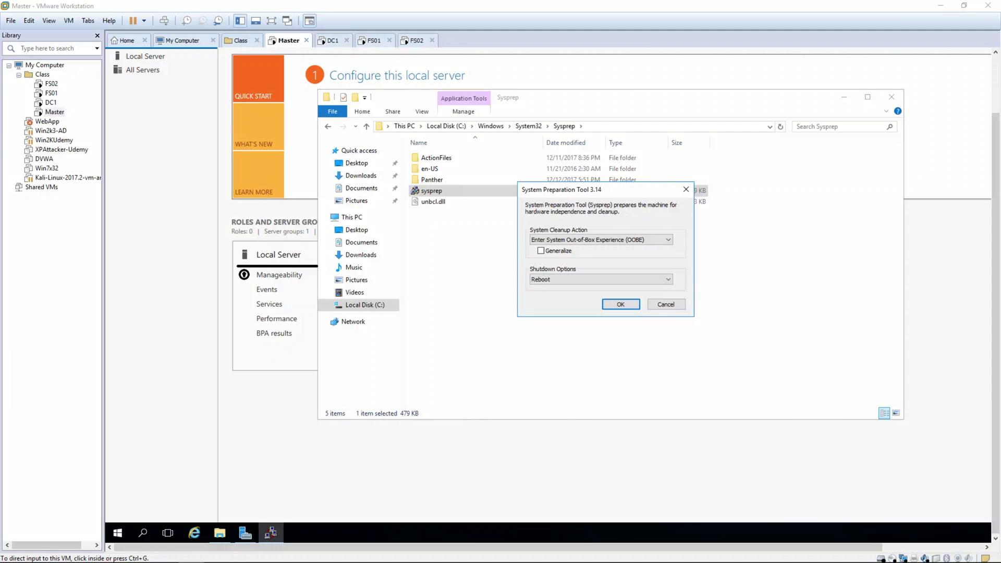
- On Master, run Sysprep with Generalize ticked and Shutdown as the shutdown option
click(543, 254)
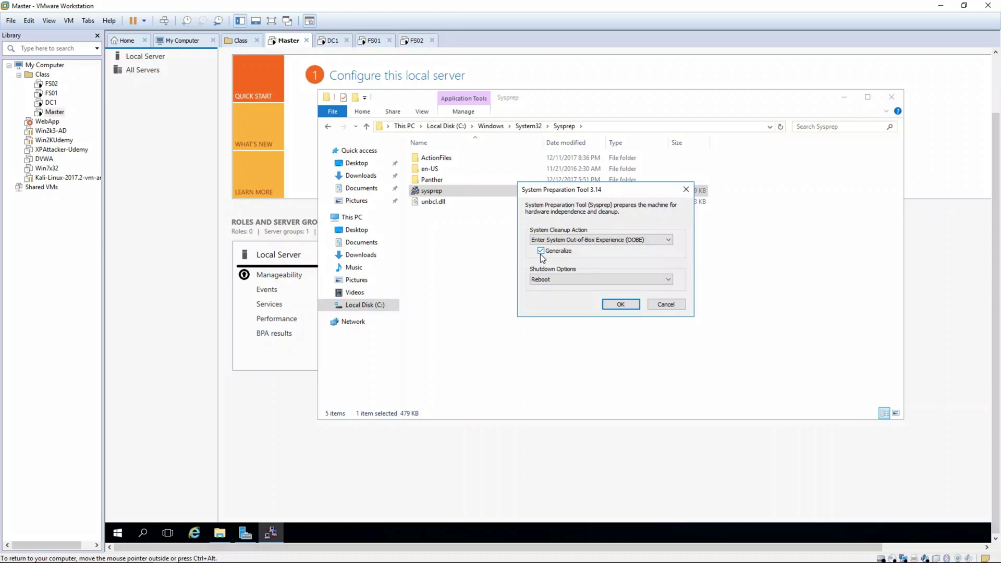
click(542, 280)
click(543, 302)
click(627, 304)
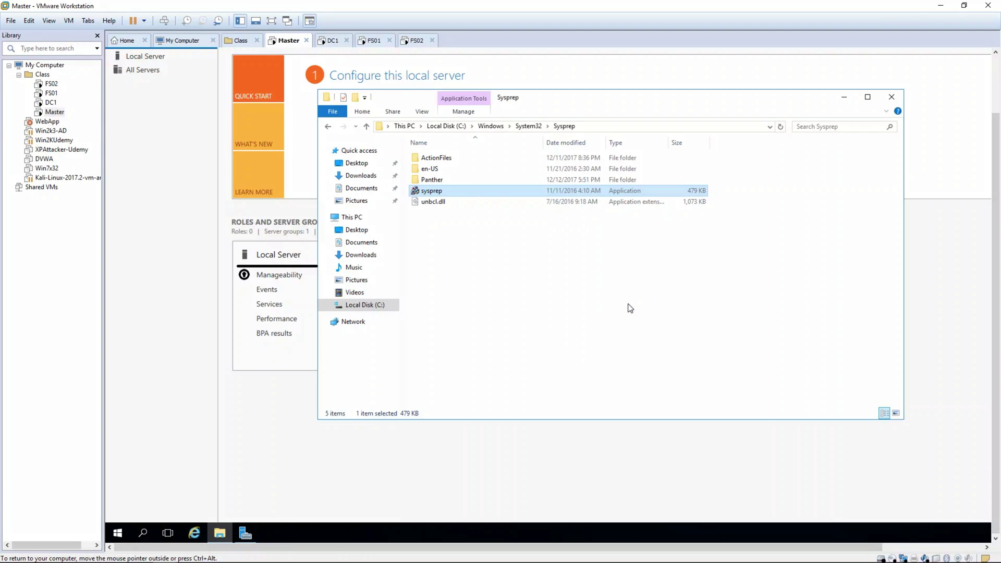
- Run Sysprep with Generalize on DC1 and FS02, and start Sysprep on FS01
click(328, 42)
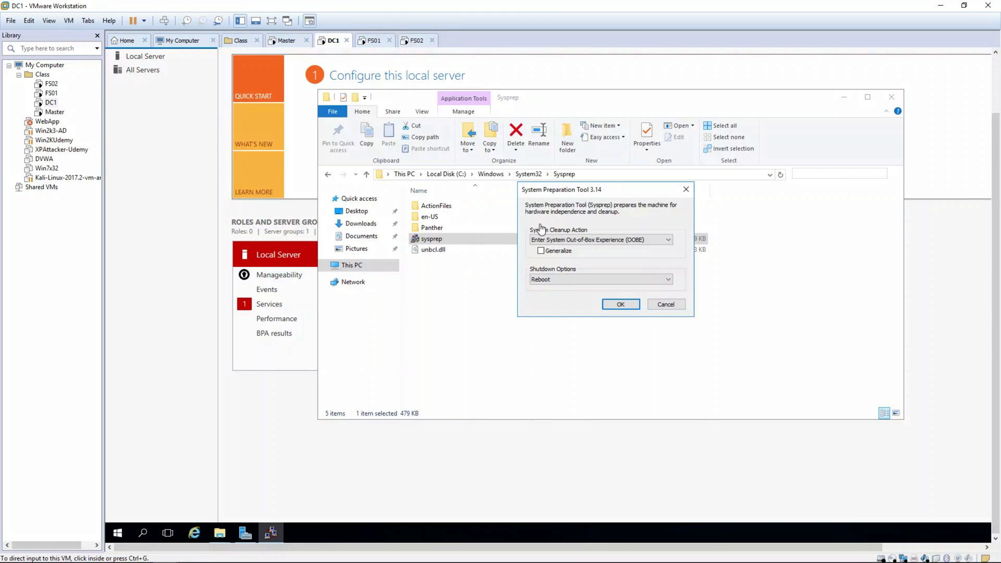
click(541, 252)
click(620, 306)
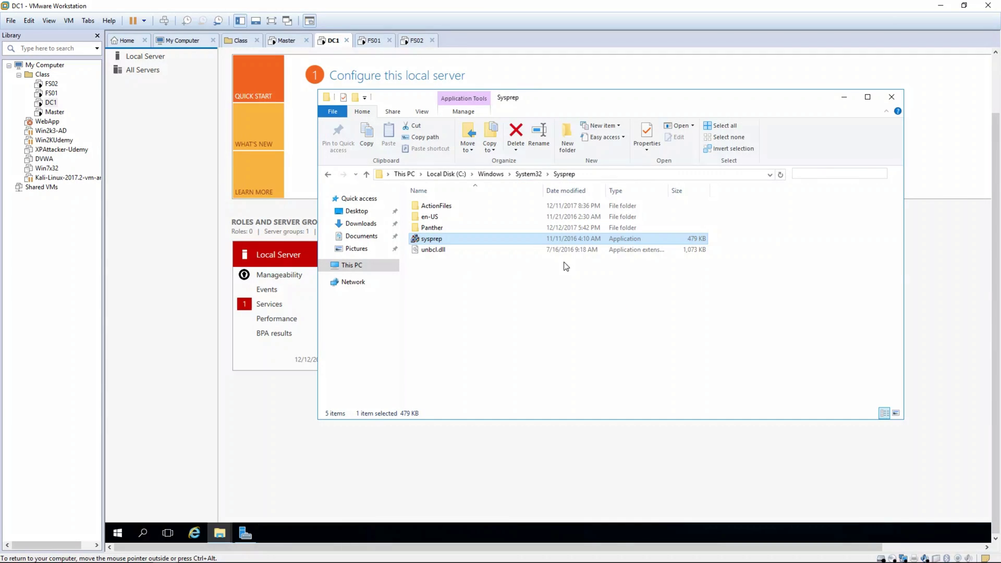
click(373, 41)
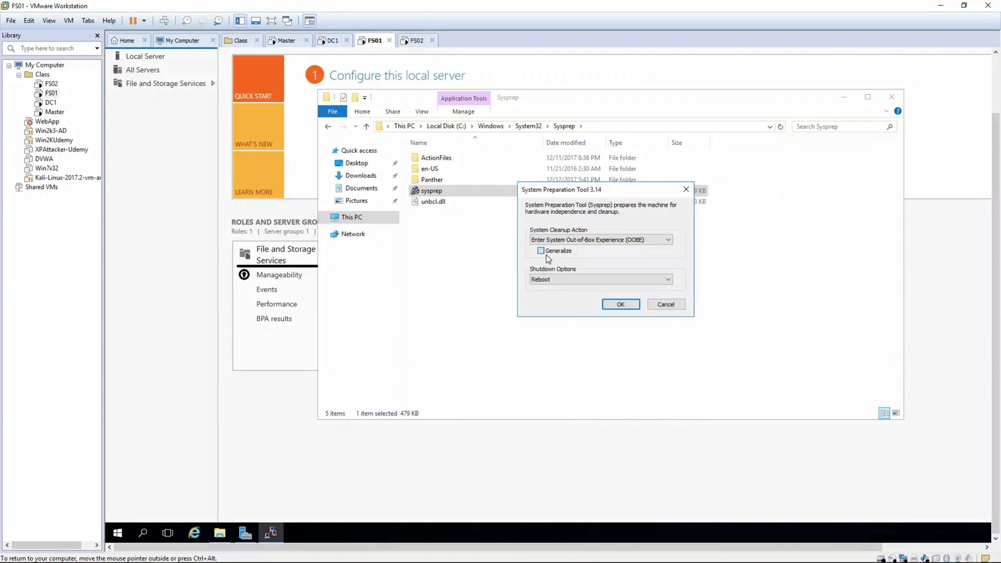
click(631, 307)
click(415, 41)
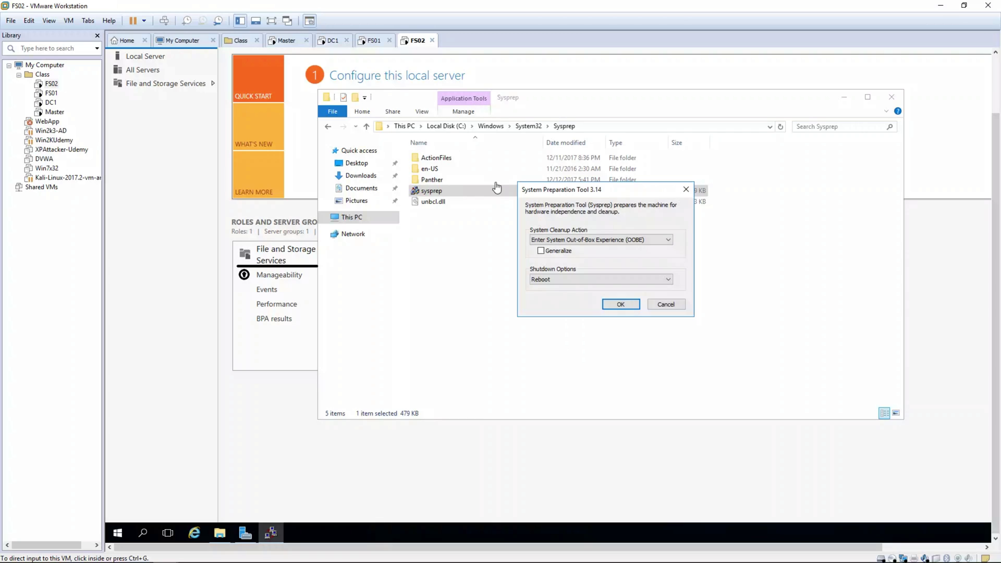
click(541, 250)
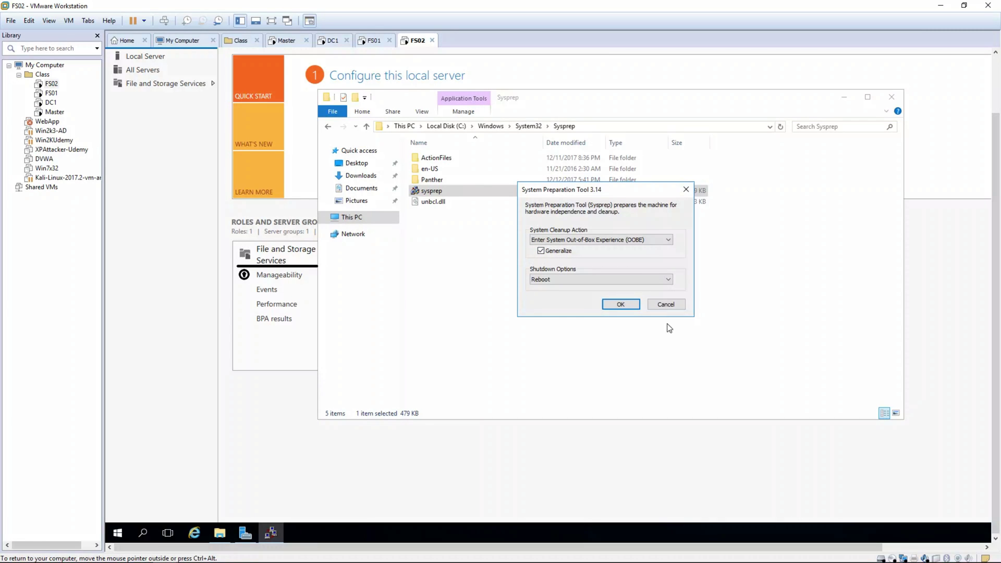
click(633, 307)
click(276, 40)
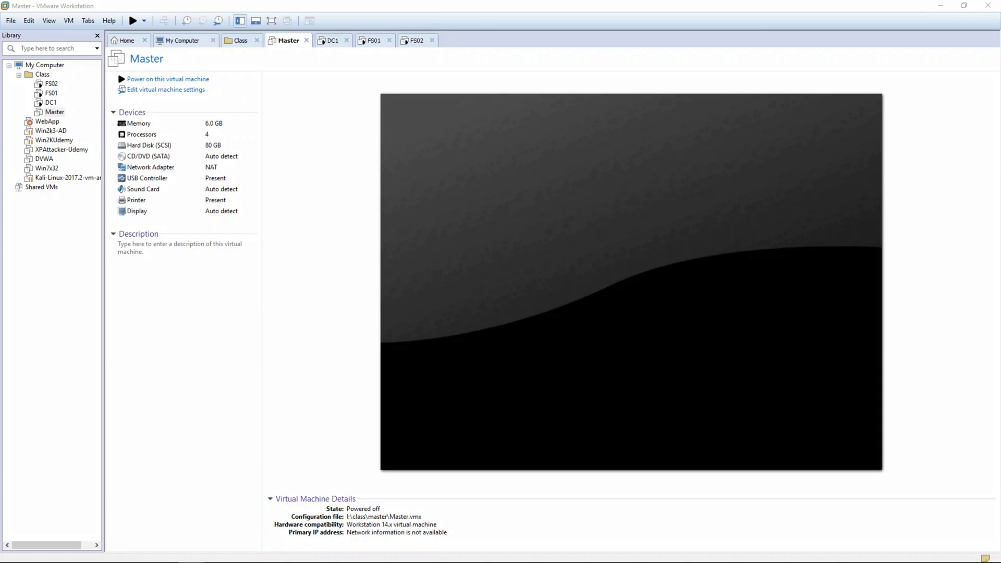
- Cycle through the DC1, FS01 and FS02 screens to watch them boot, ending on DC1
click(332, 41)
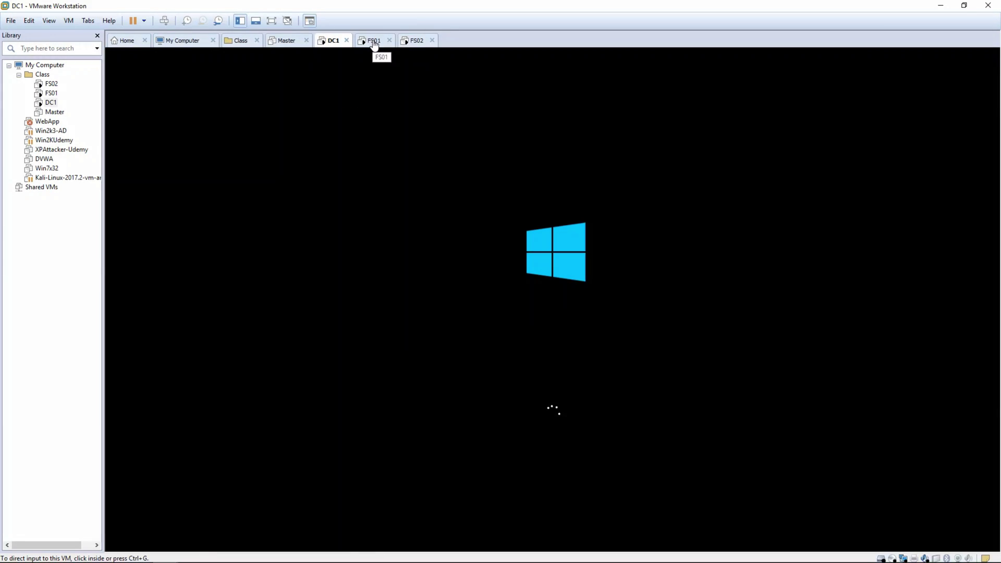
click(371, 43)
click(404, 42)
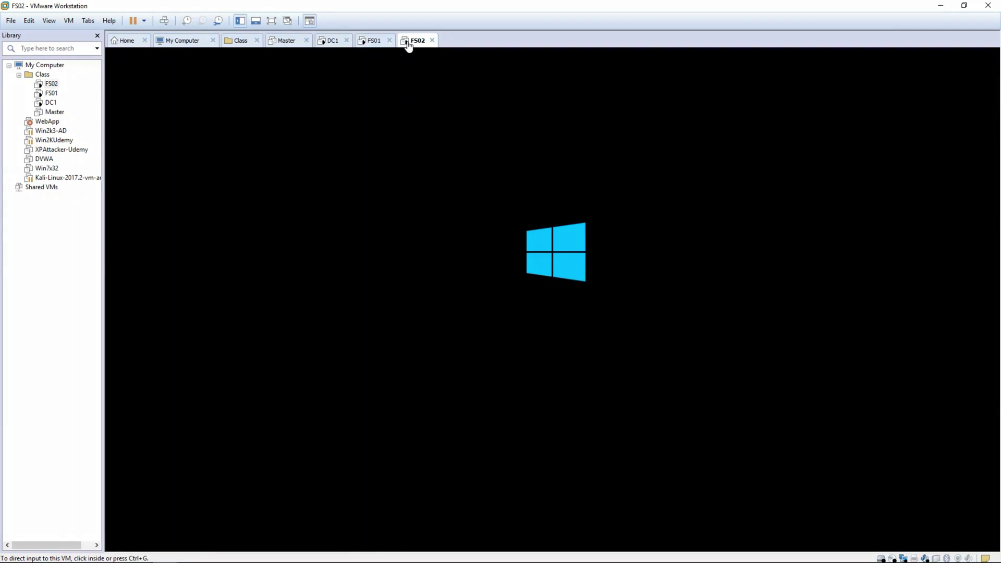
click(334, 43)
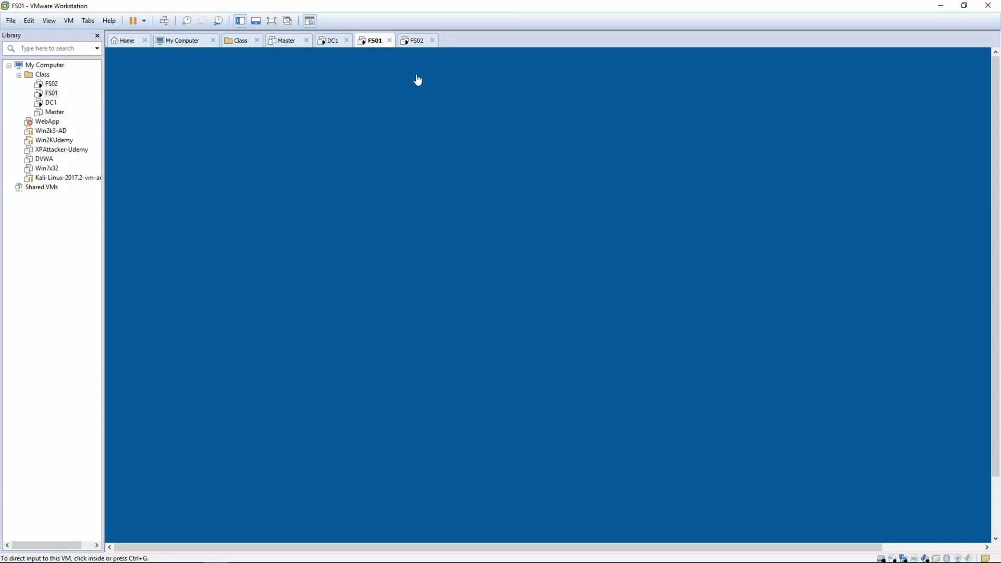
- On FS01, accept the default region, app language and keyboard layout on Hi there
click(411, 42)
click(371, 42)
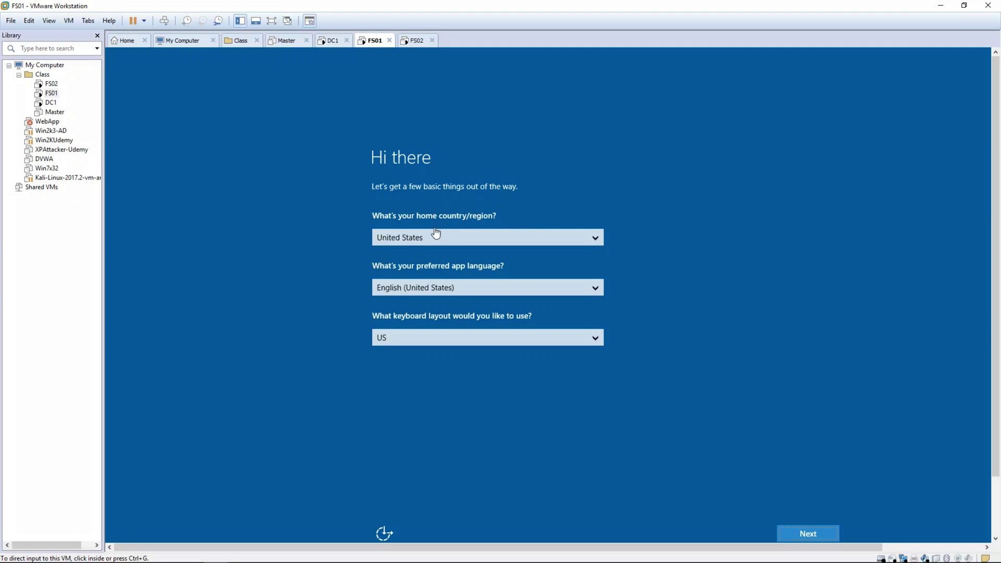
click(786, 540)
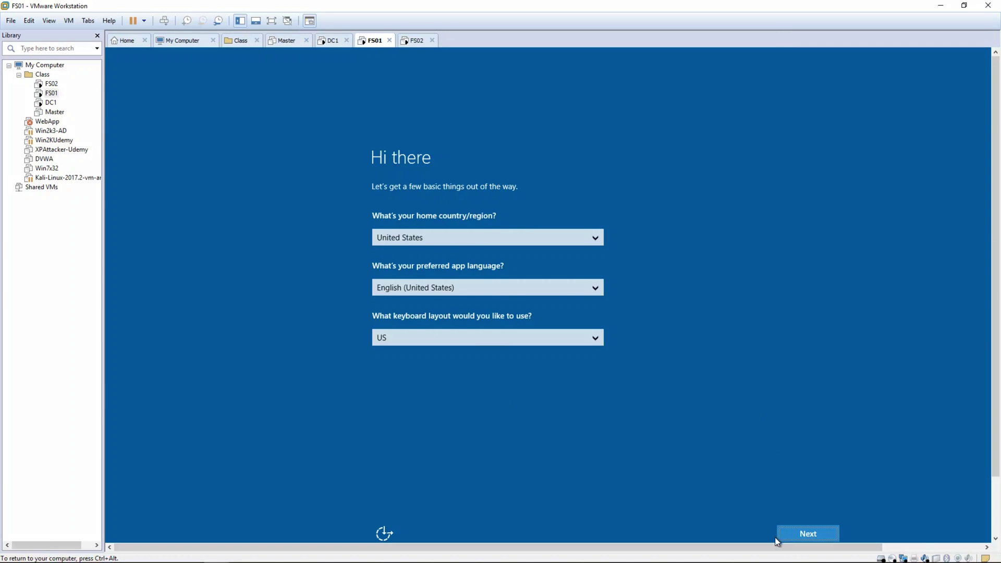
click(794, 540)
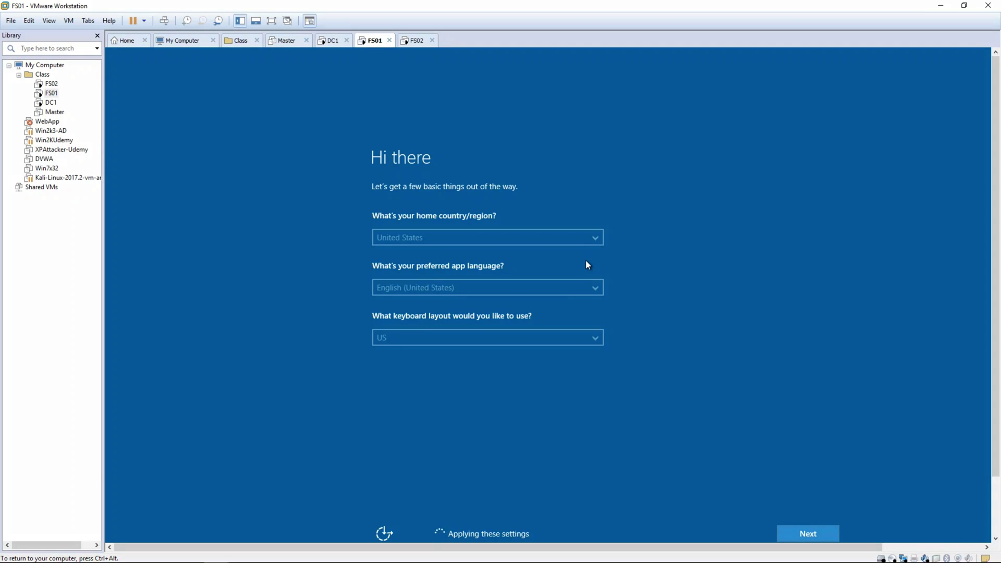
key(ctrl+alt)
click(326, 44)
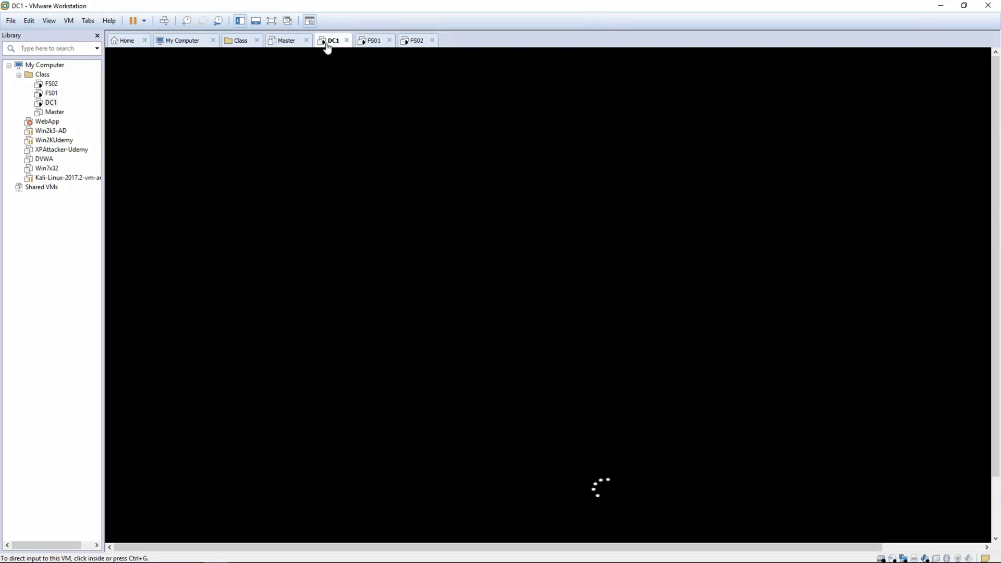
click(370, 40)
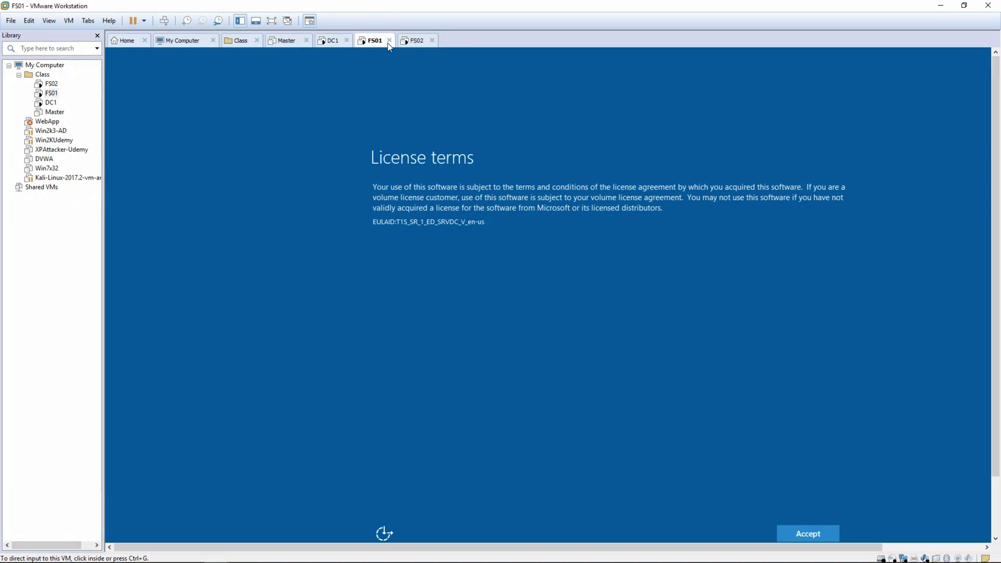
- Accept FS01's license terms and enter the Administrator password twice to finish setup
click(805, 532)
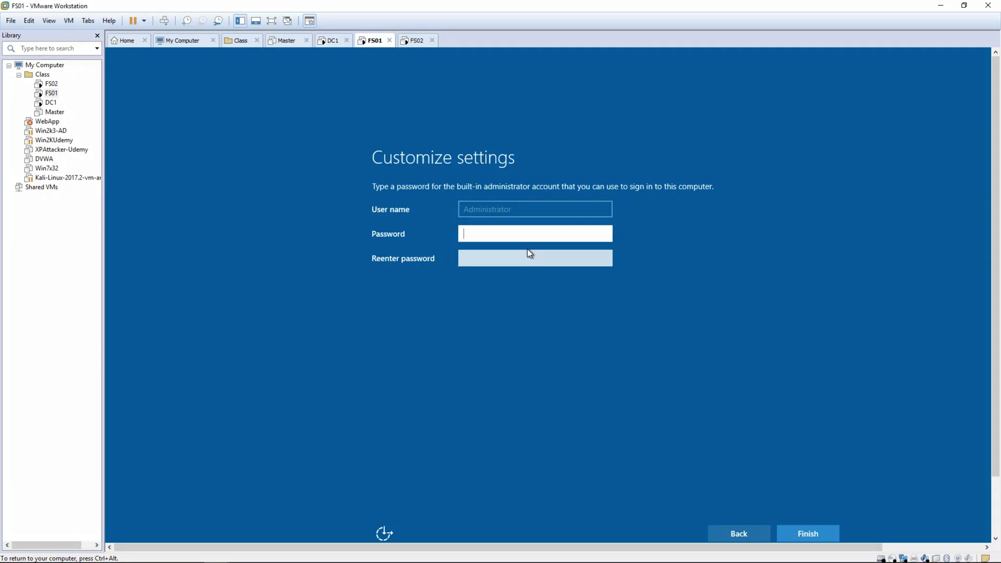
text(•••••••••)
key(Tab)
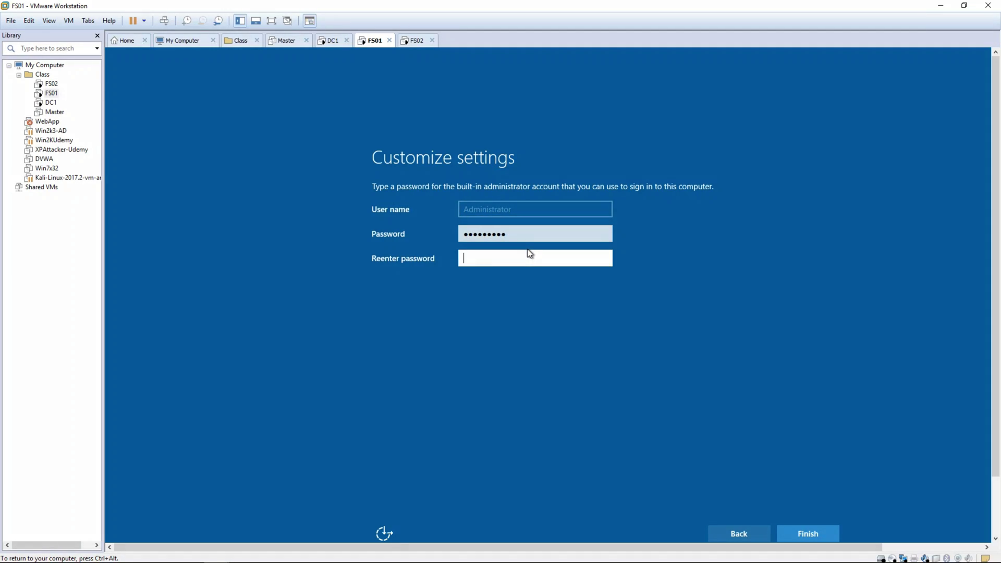
text(•••••••••)
key(Return)
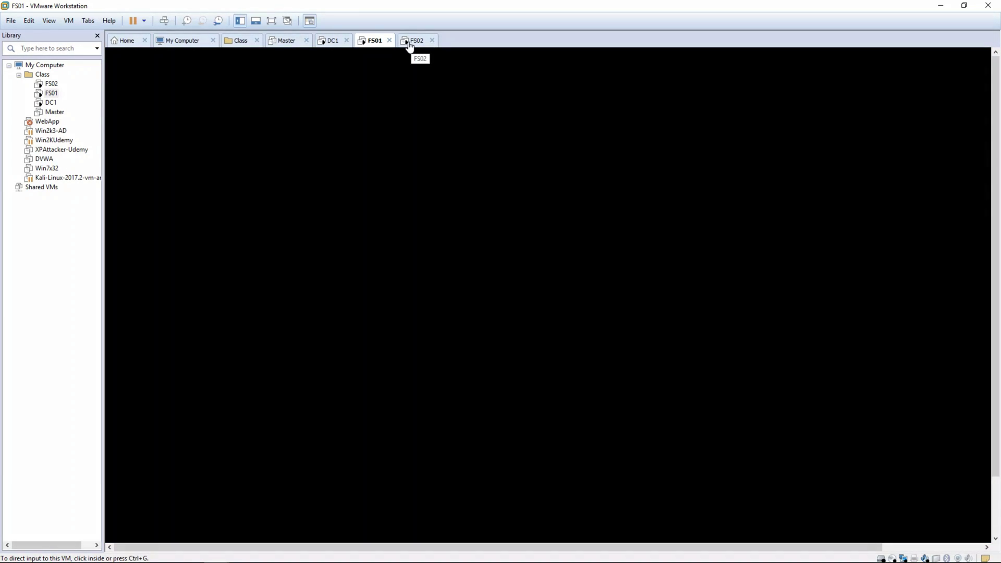
- Check the boot progress of FS02, DC1 and FS01, ending on DC1
click(410, 43)
click(330, 42)
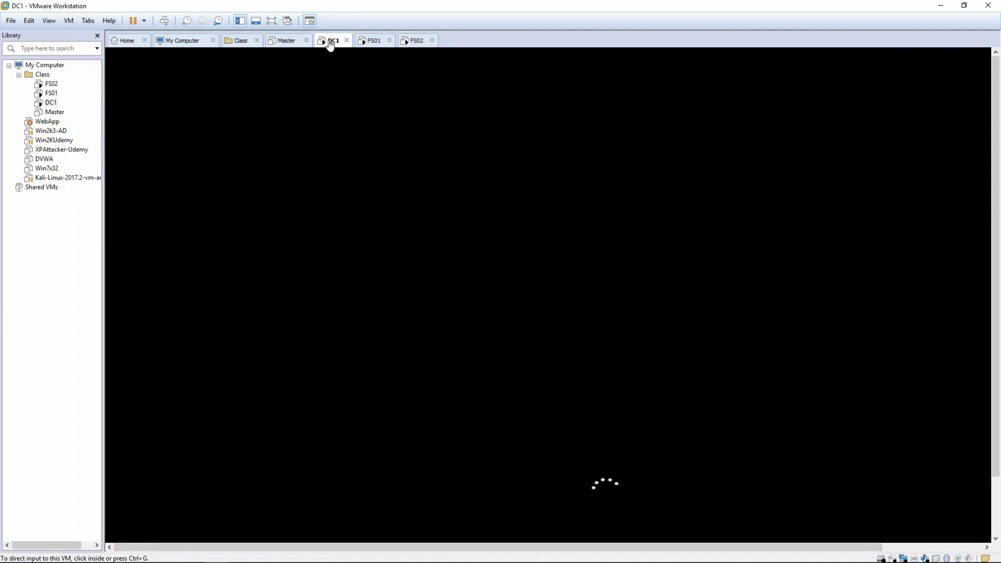
click(380, 48)
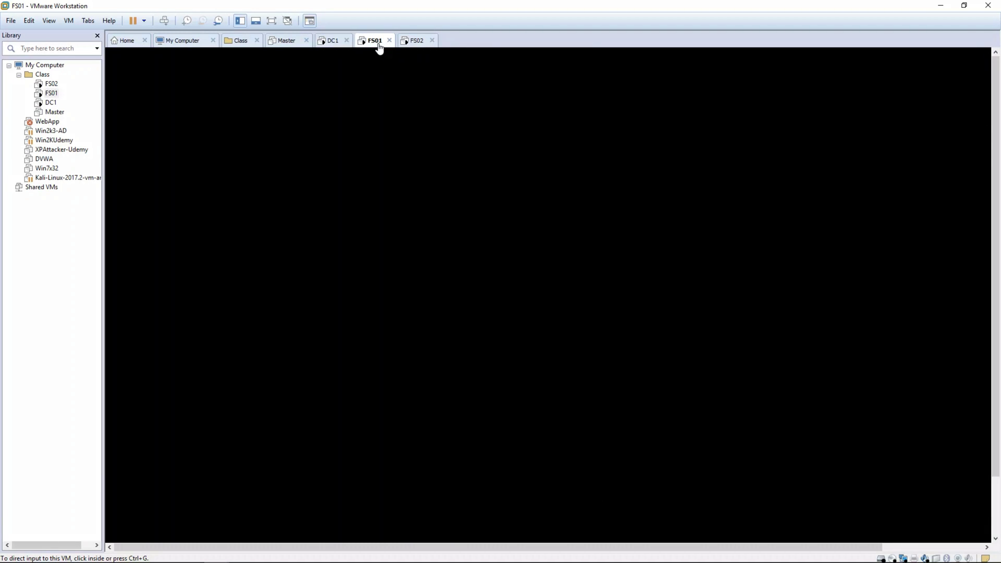
click(329, 45)
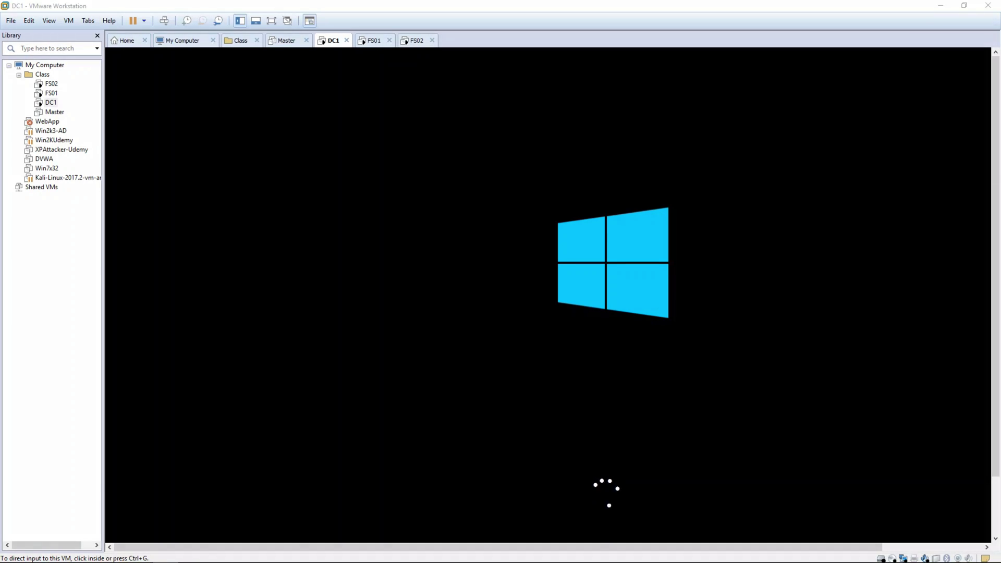
- On FS02, accept the default region, language and keyboard settings on Hi there
click(417, 42)
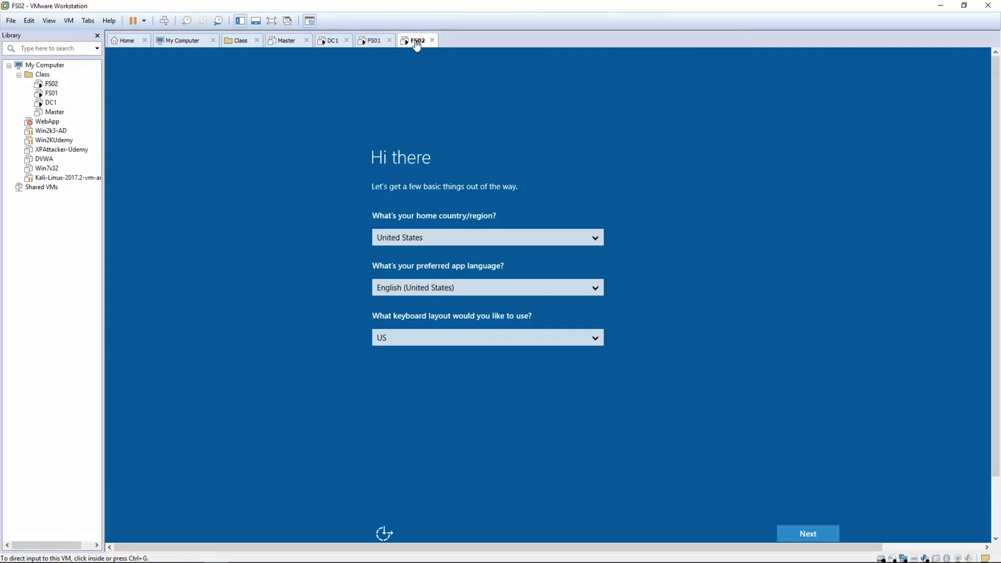
click(802, 541)
click(806, 533)
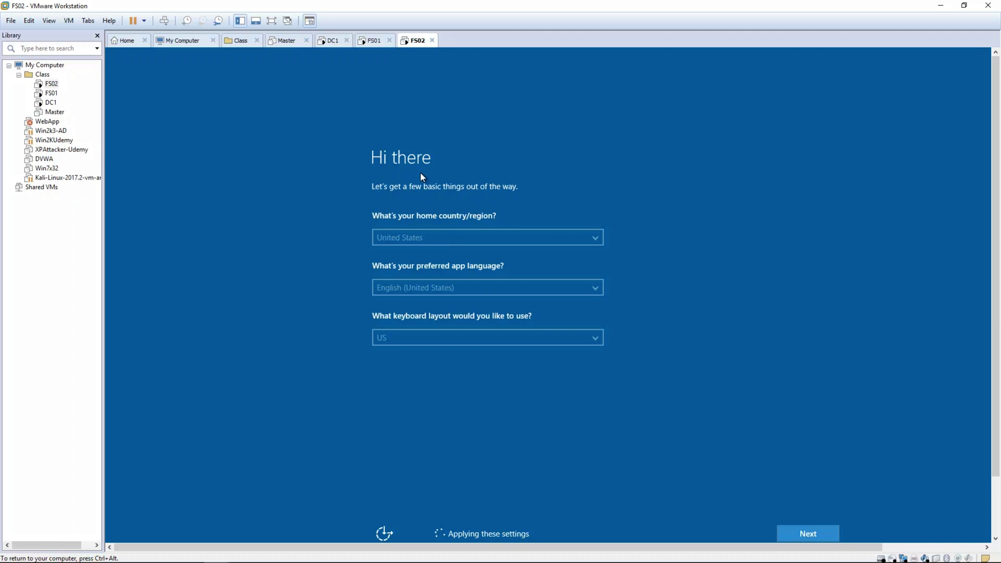
click(336, 42)
click(363, 43)
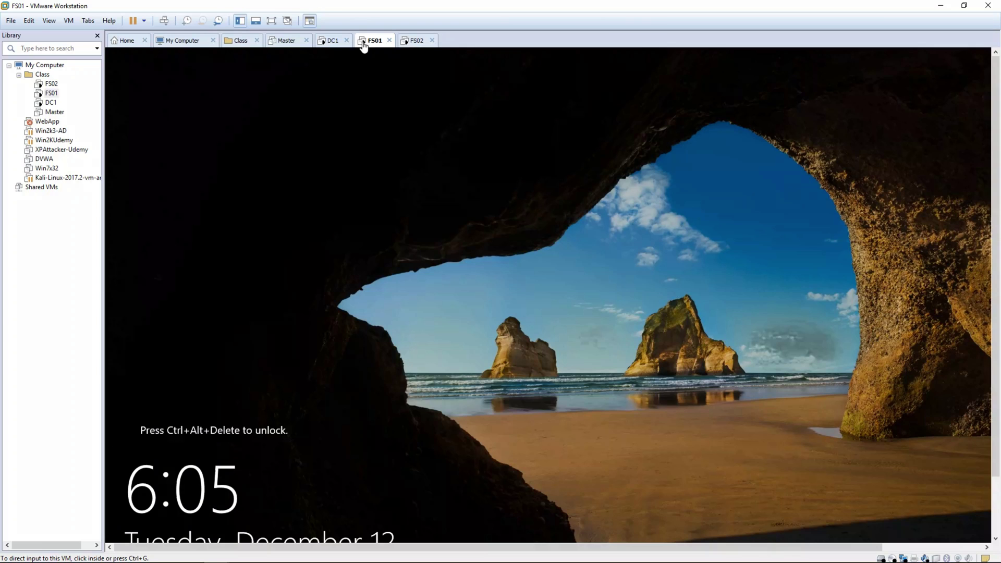
click(416, 45)
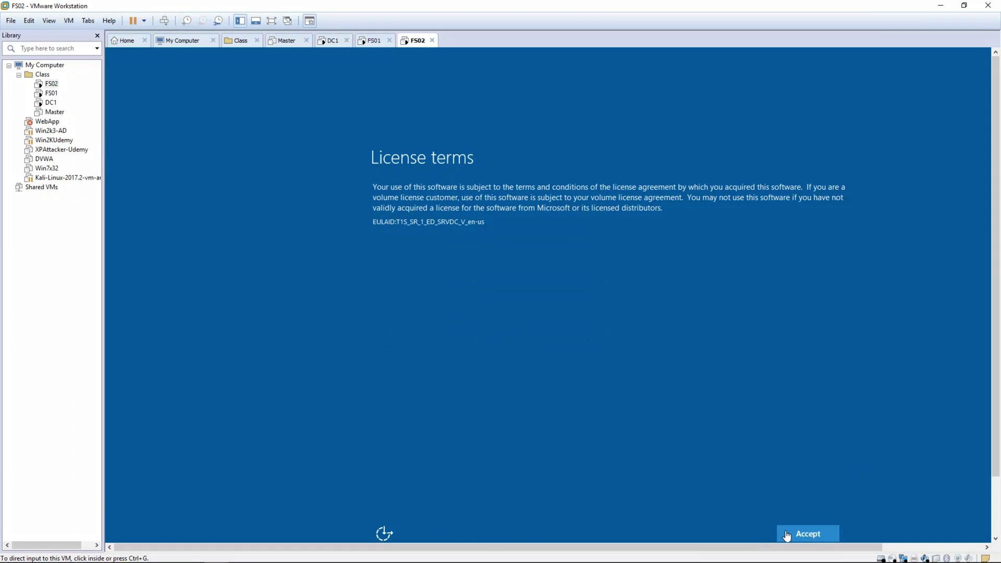
- Accept FS02's license terms and enter the Administrator password in both fields to finish
click(792, 535)
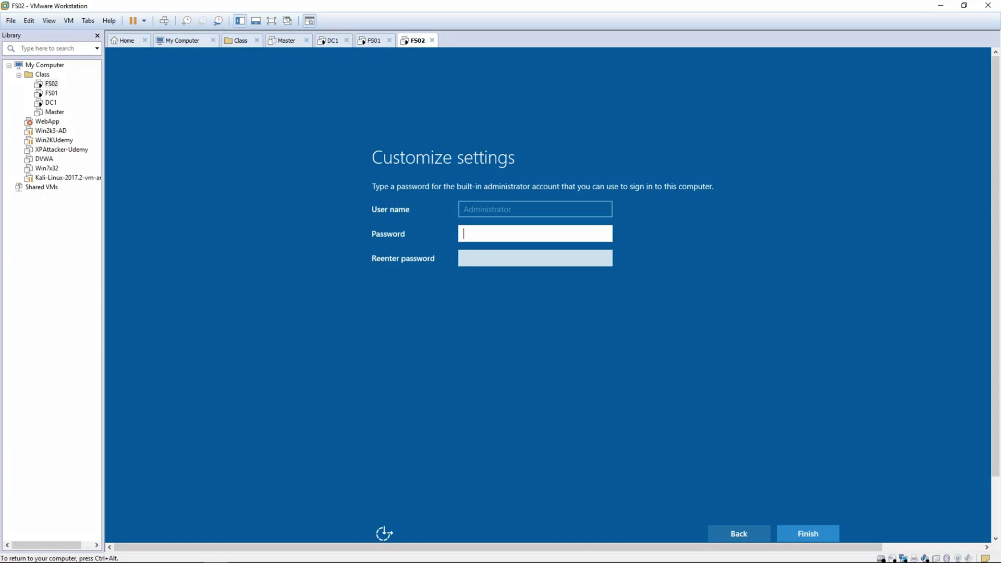
text(Pa$$w0rd)
key(Tab)
text(Pa$$w0rd)
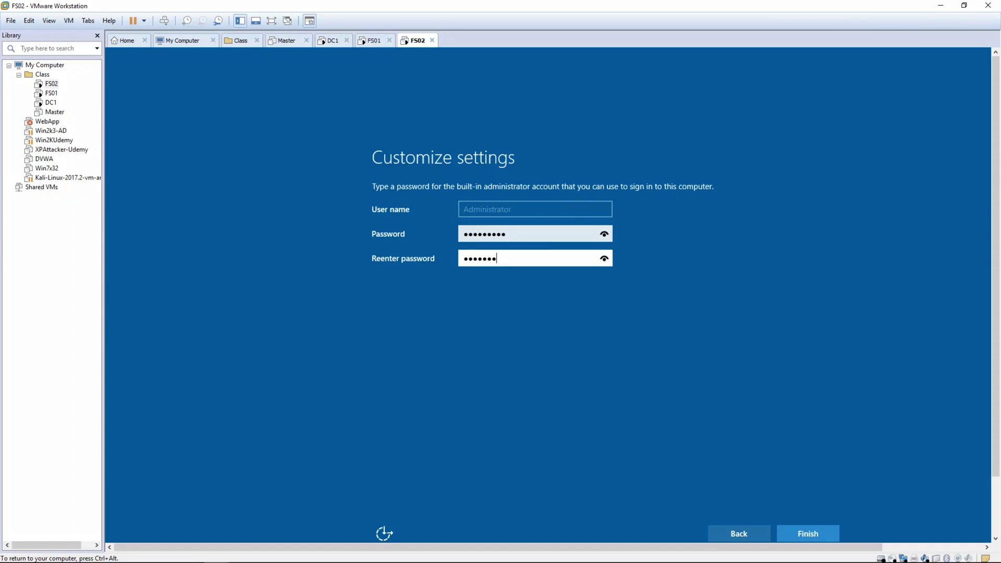
key(Return)
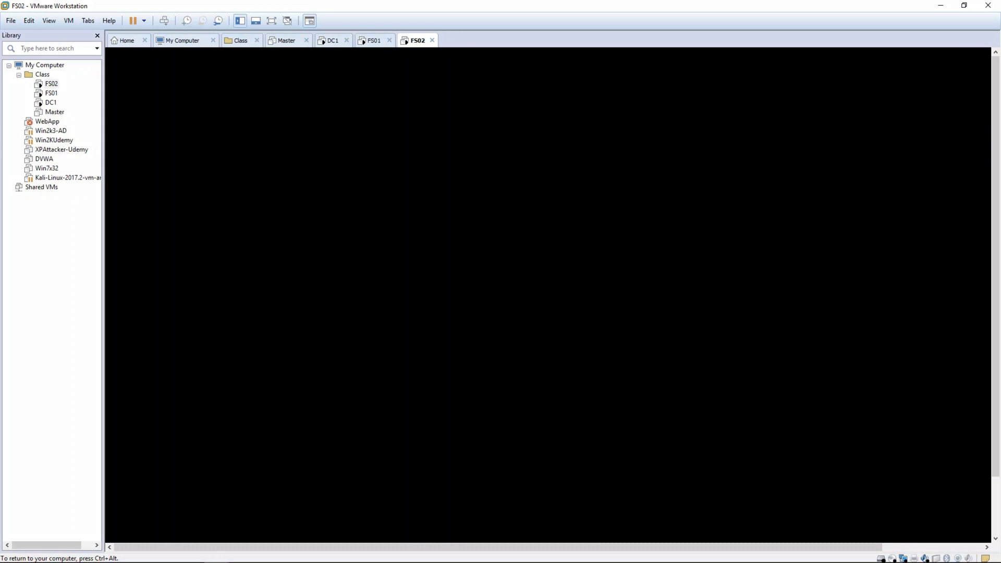
- Check DC1 and FS01, then return to FS02 until it reaches its lock screen
key(ctrl+alt)
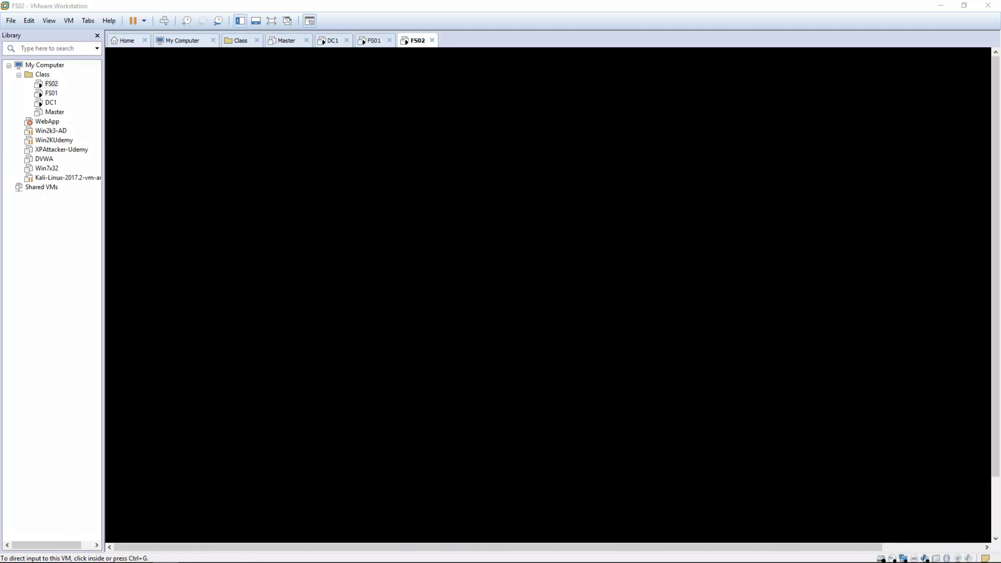
click(339, 43)
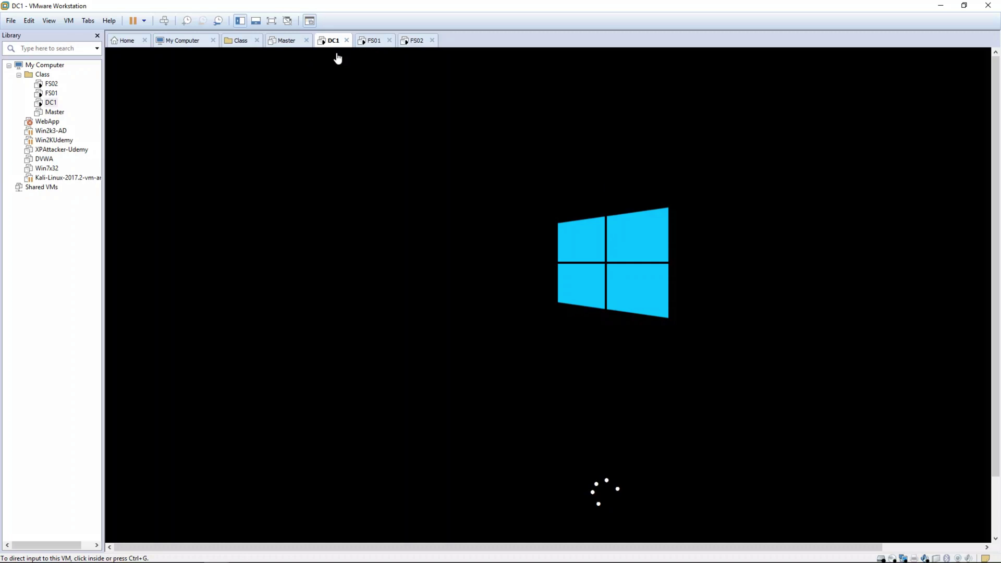
click(373, 42)
click(406, 41)
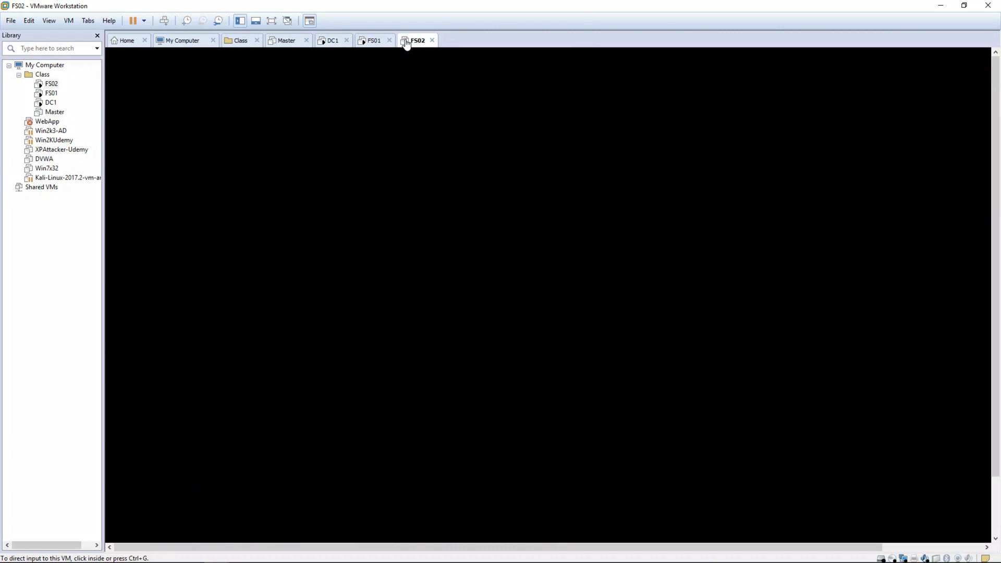
click(553, 409)
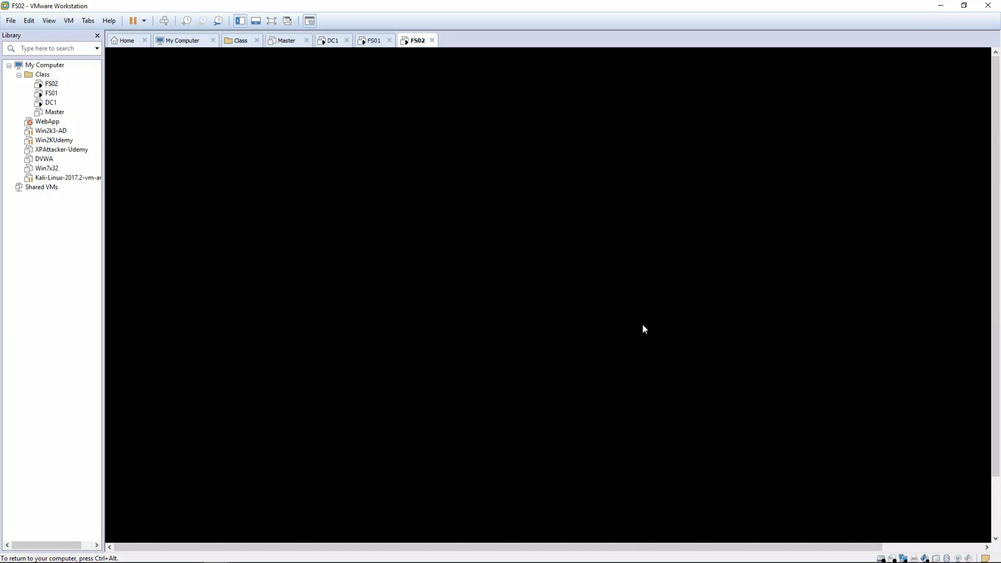
key(ctrl+alt)
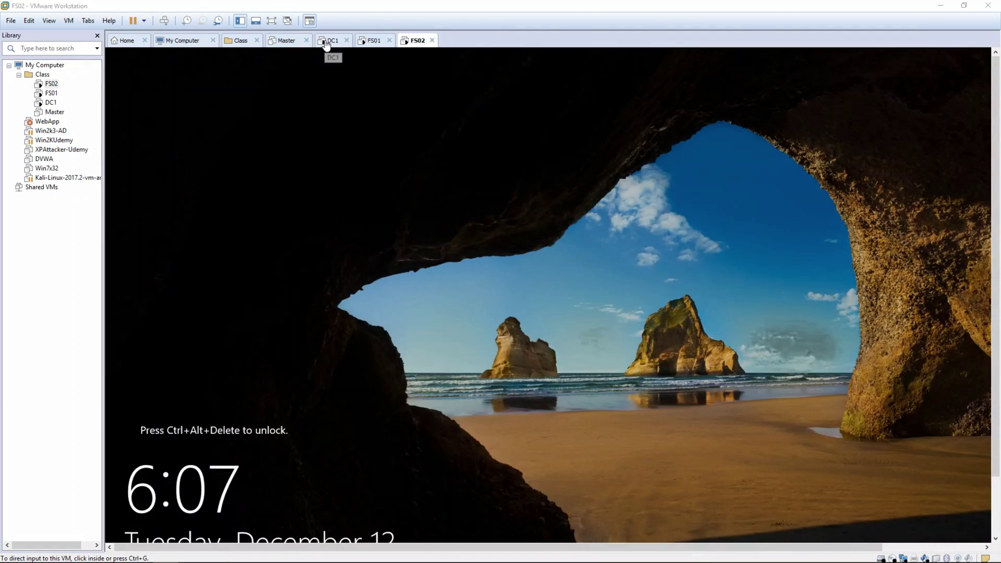
- On DC1, accept the default region, language and keyboard settings and the license terms
click(329, 40)
click(817, 534)
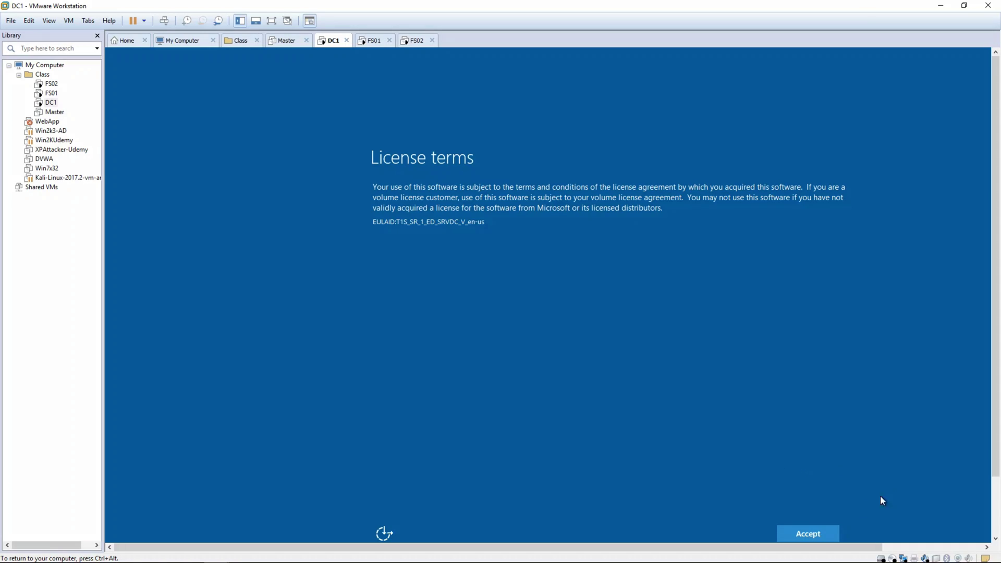
click(821, 534)
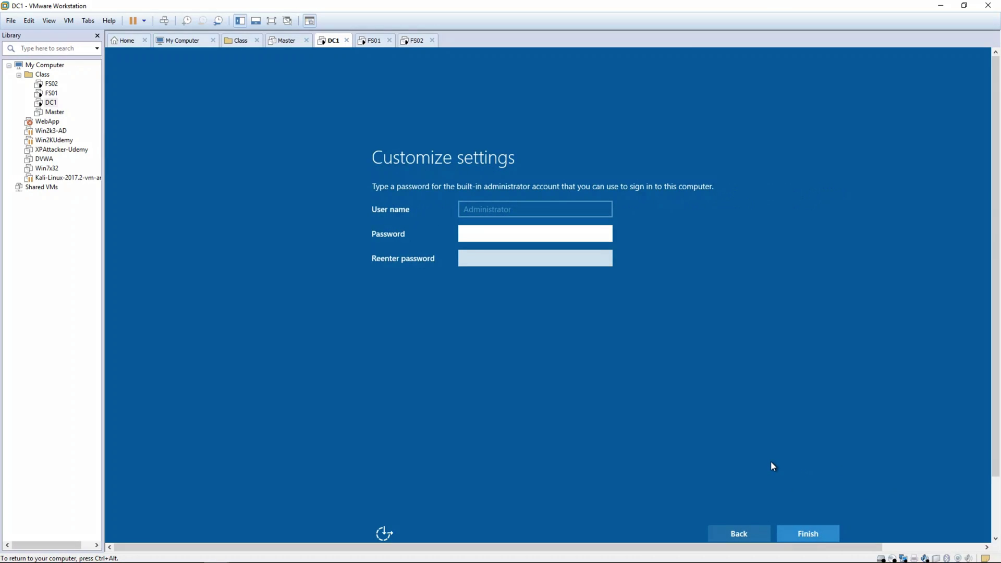
- Enter and confirm the Administrator password on DC1, then submit to finish setup
key(ctrl+alt)
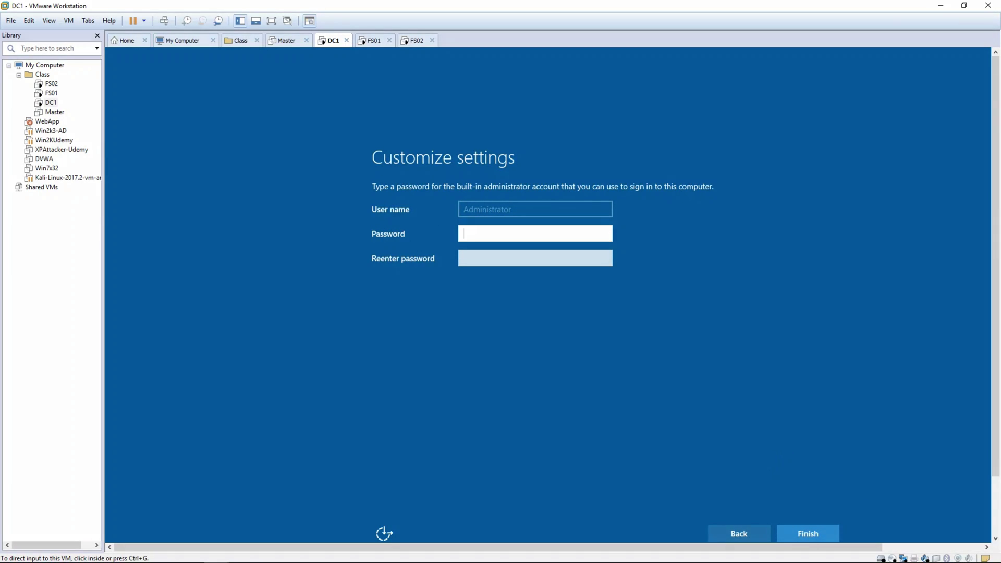
click(484, 228)
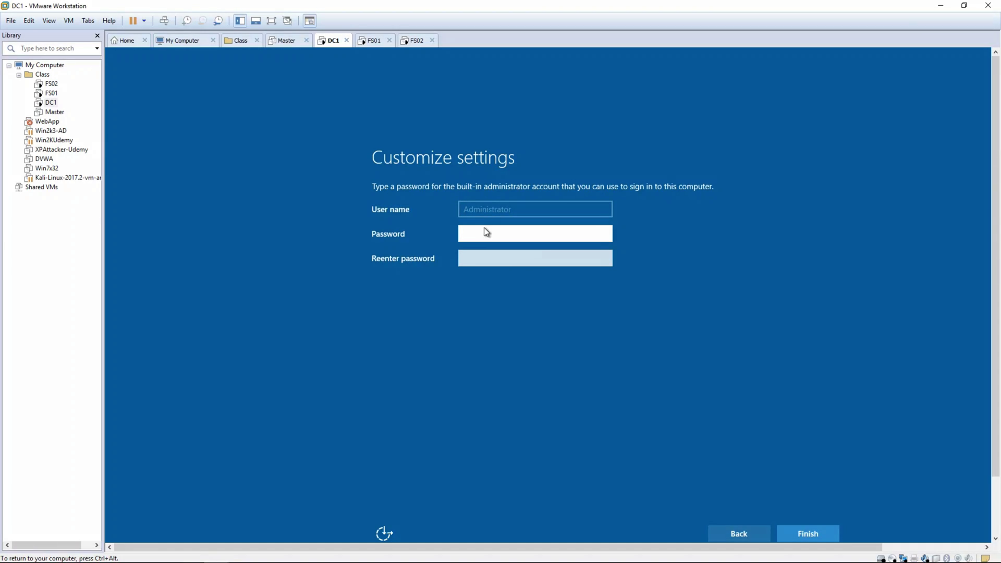
text(Password1!)
key(Tab)
text(Password1!)
key(Return)
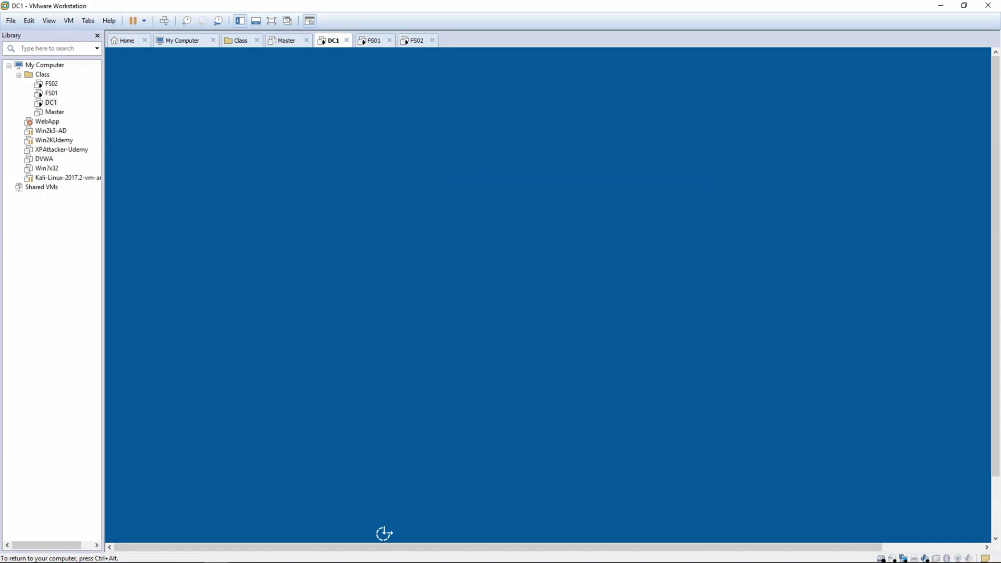
key(ctrl+alt)
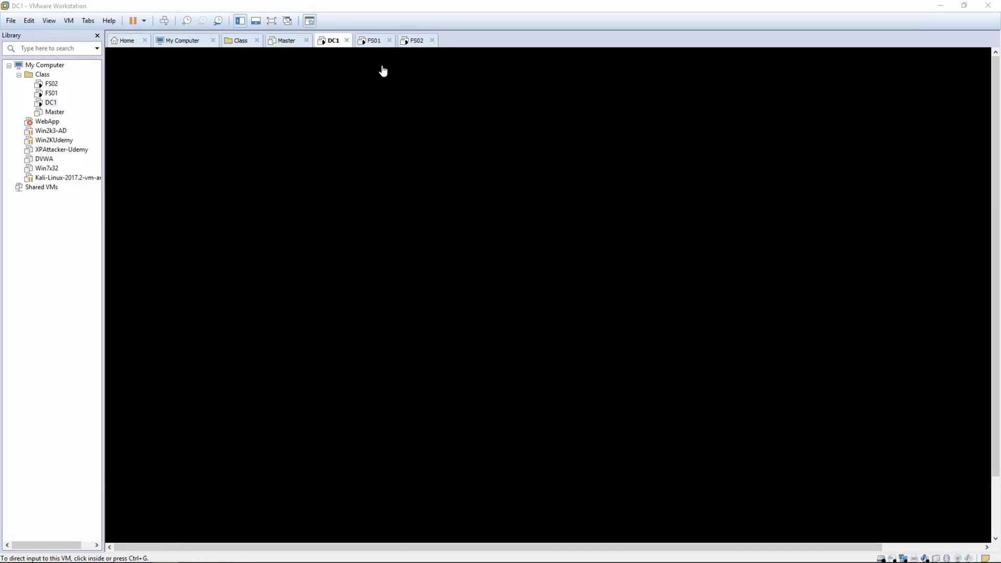
- Switch to FS02 and browse the View and VM menus without choosing anything
click(368, 41)
click(417, 41)
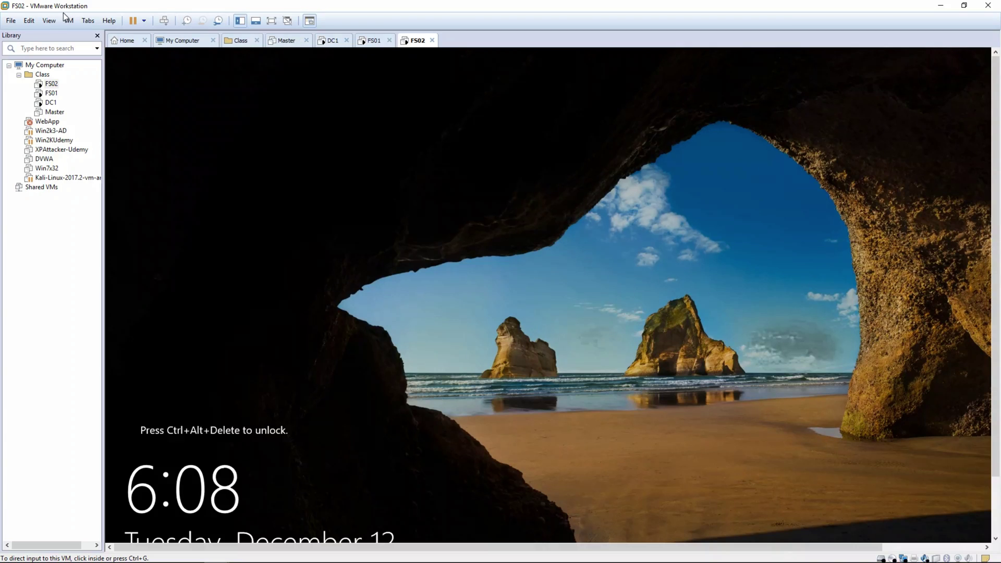
click(49, 21)
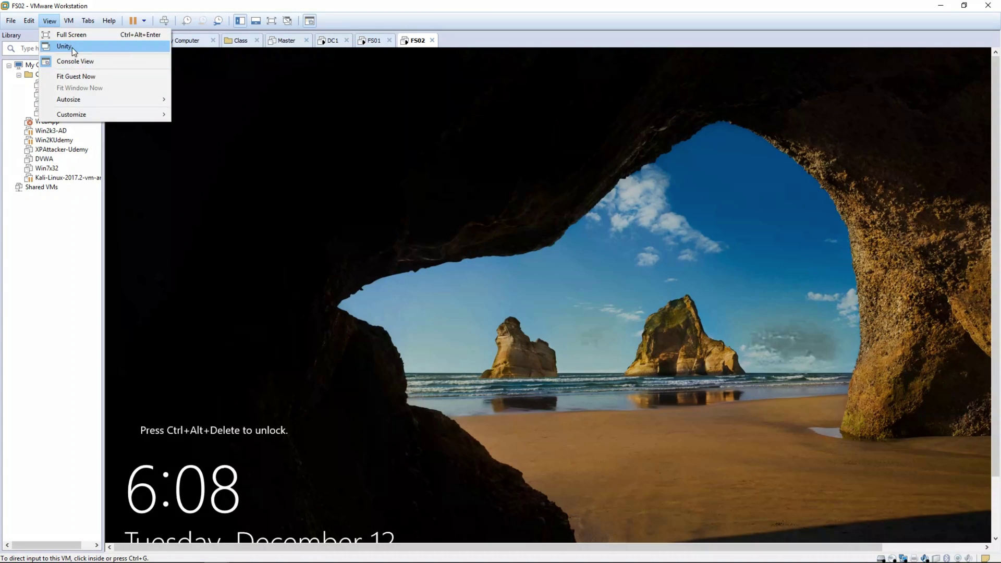
mouse_move(75, 21)
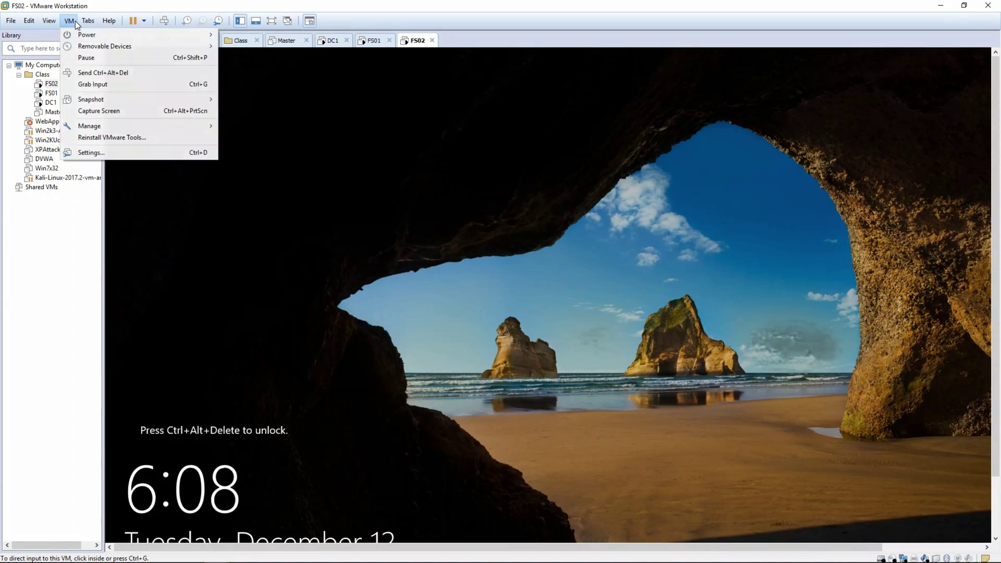
click(94, 73)
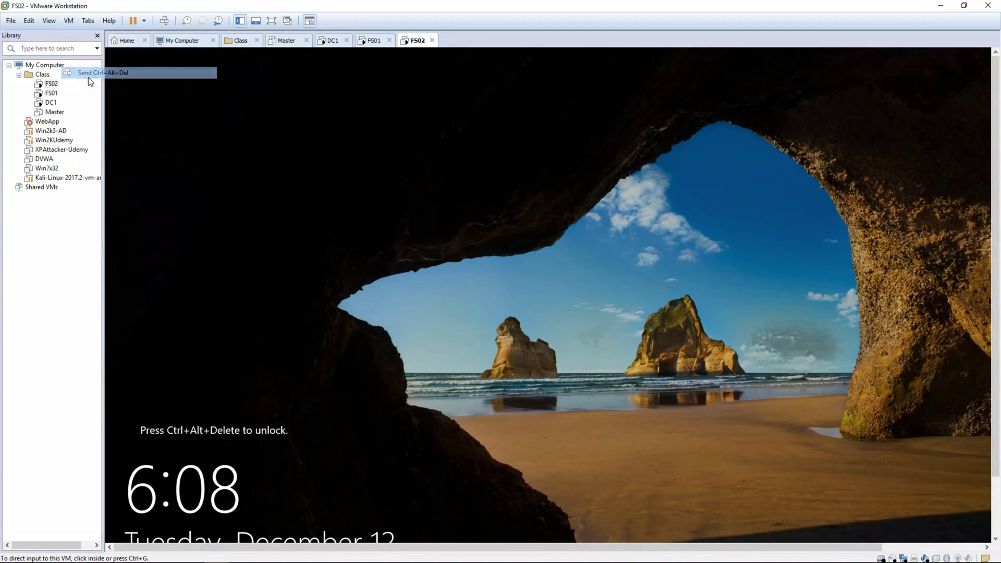
- Send Ctrl+Alt+Del to FS02 to get past its lock screen
click(518, 314)
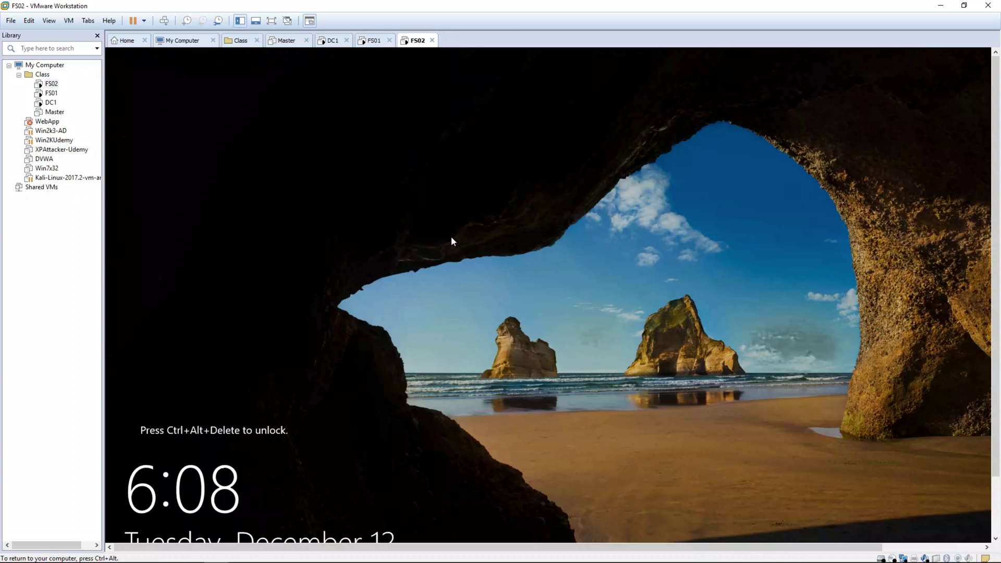
key(ctrl+alt)
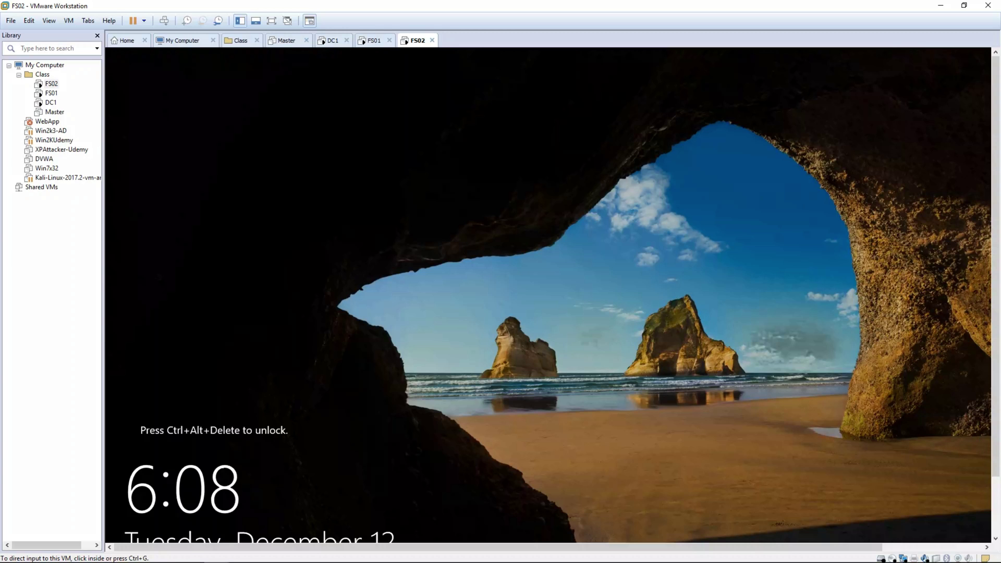
key(ctrl+alt+Delete)
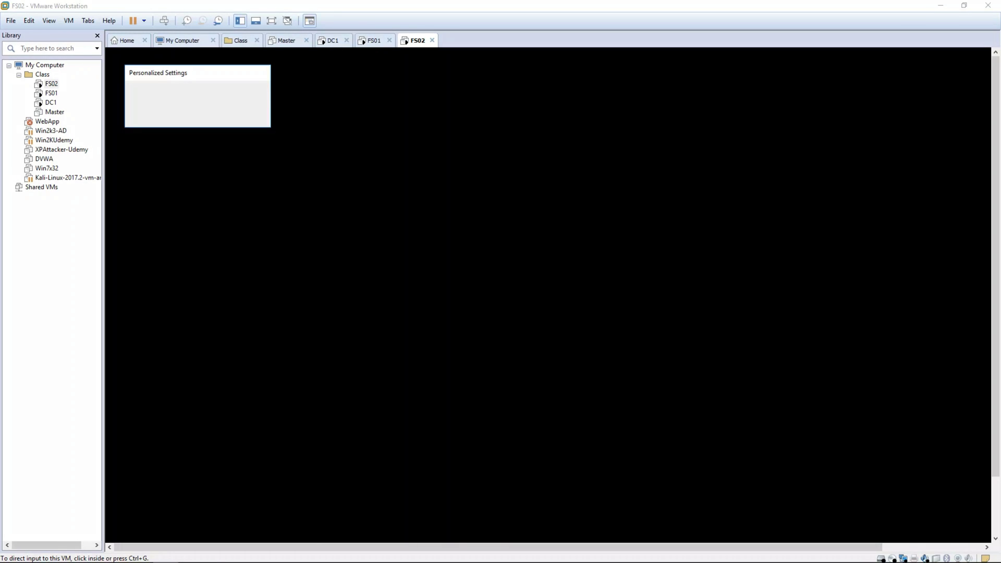
click(374, 42)
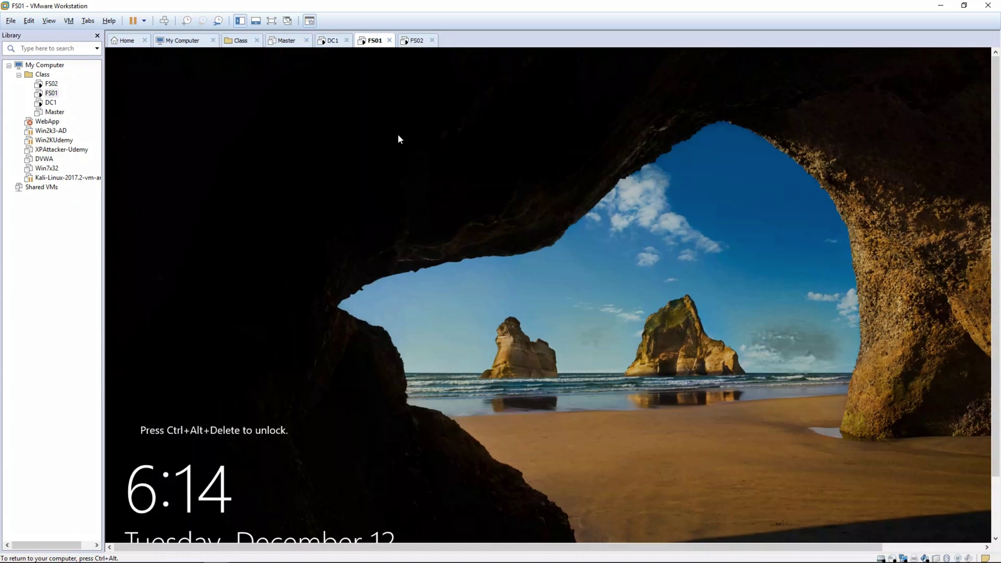
- Send Ctrl+Alt+Insert to FS01 and then to DC1 to unlock both
key(ctrl+alt+Insert)
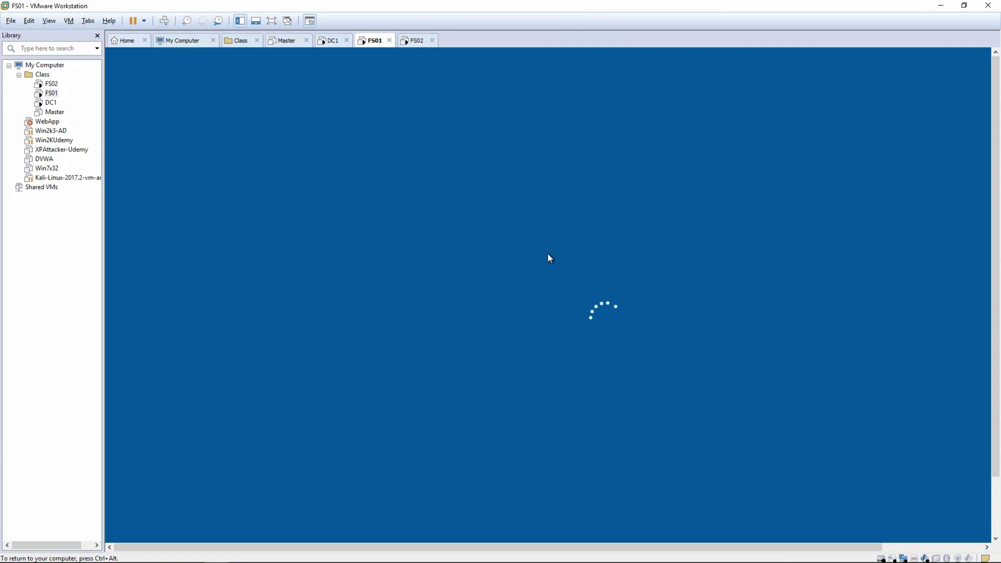
key(ctrl+alt)
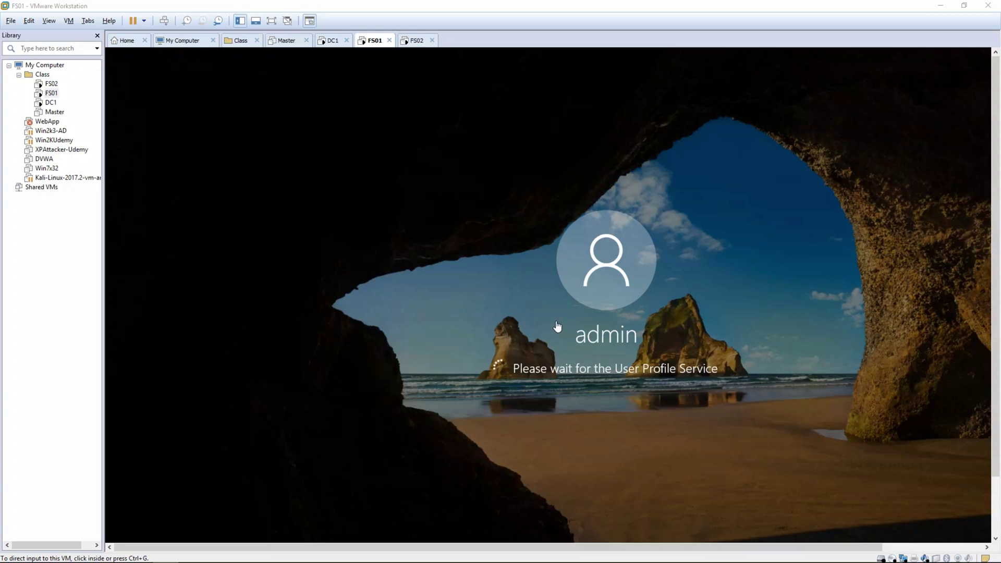
click(324, 44)
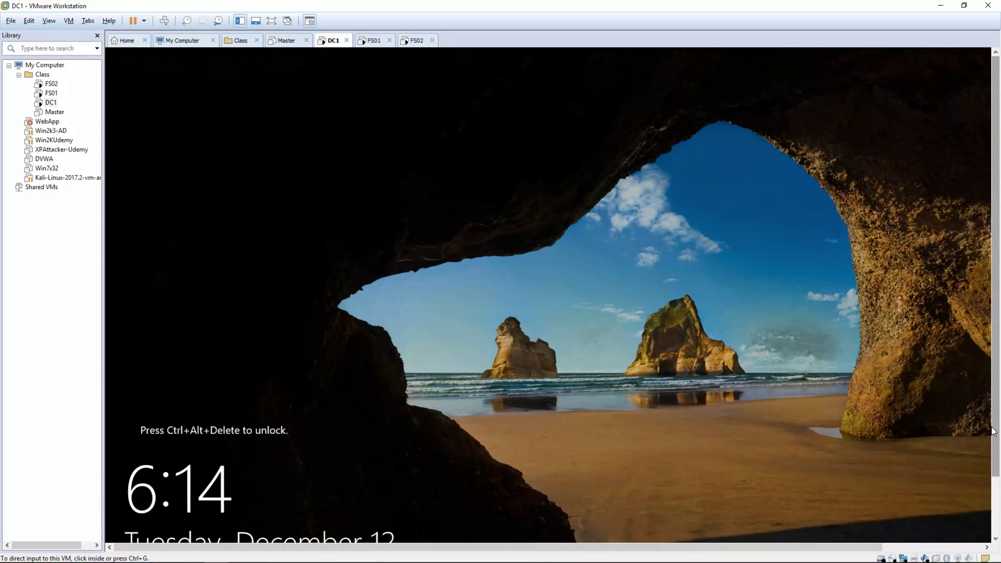
click(737, 467)
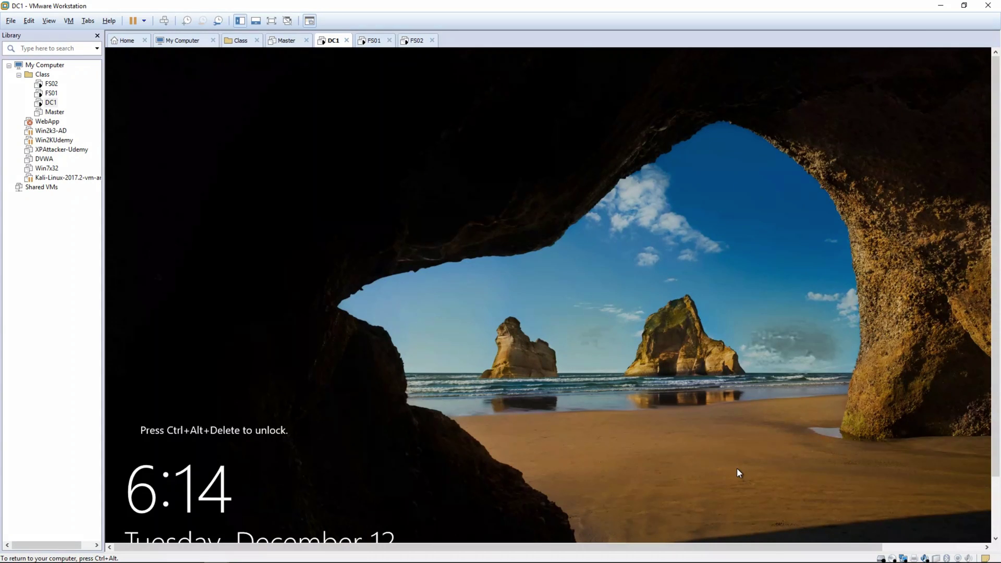
key(ctrl+alt+Insert)
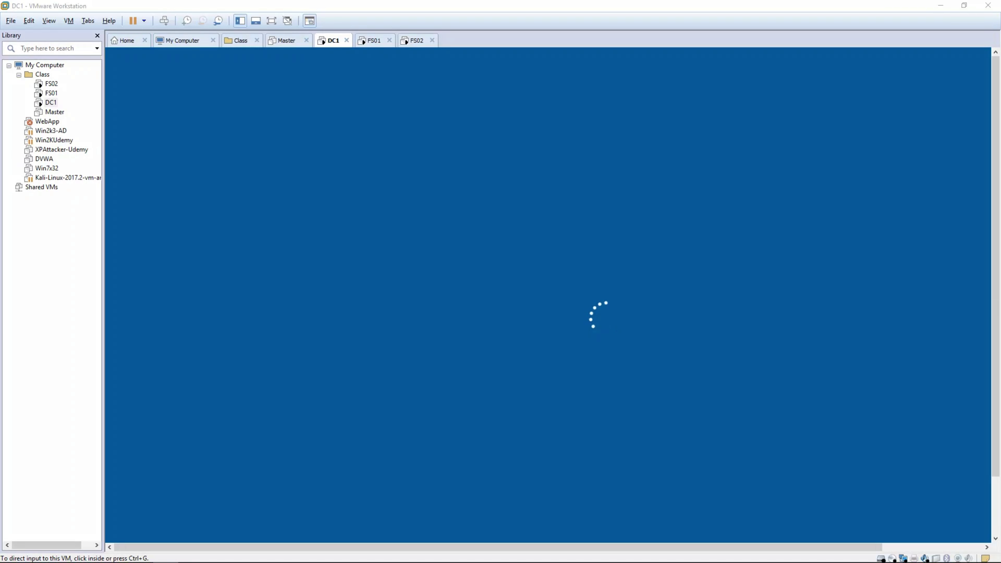
- Answer Yes on FS01's Networks prompt to make it discoverable, then move to DC1
click(412, 41)
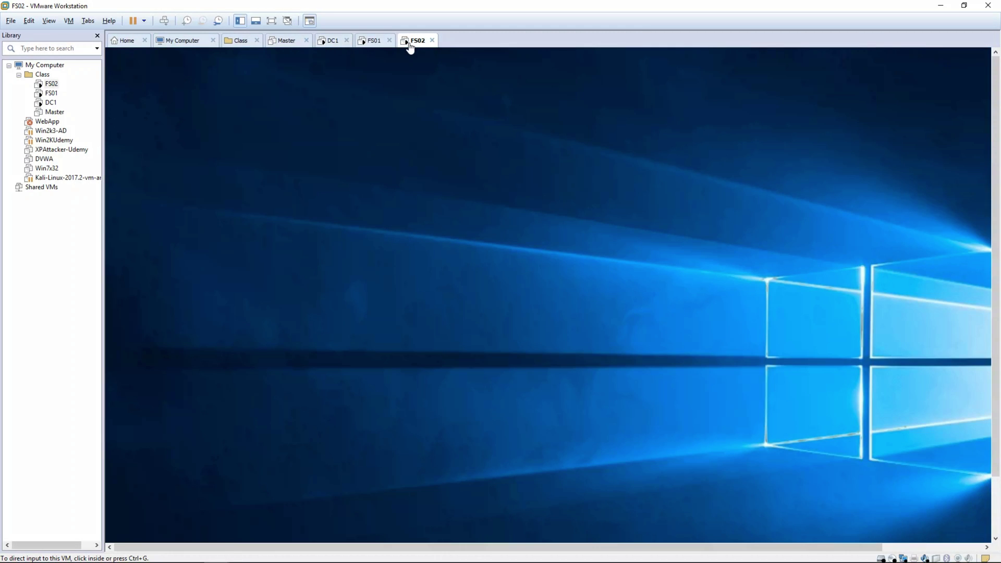
click(374, 42)
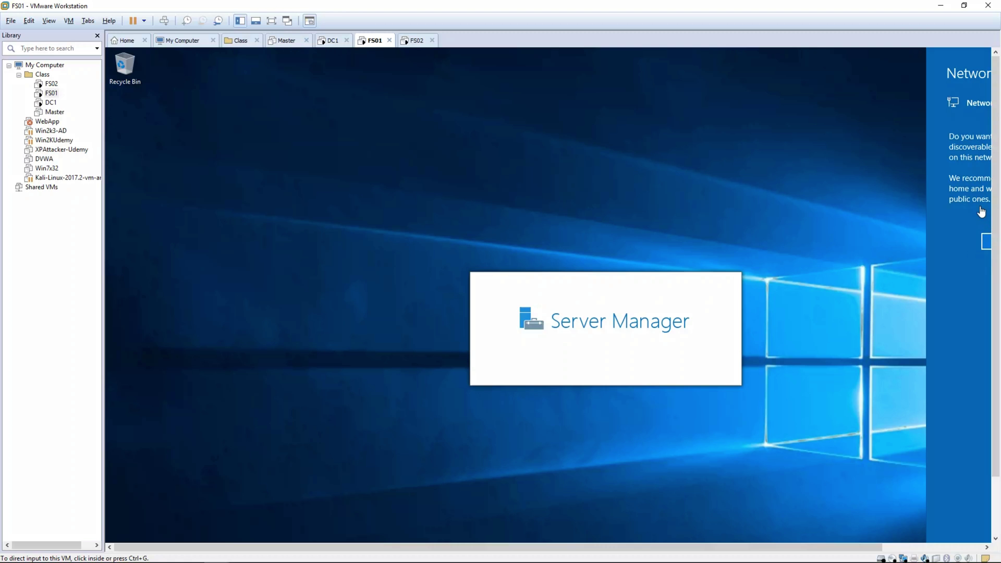
mouse_move(903, 548)
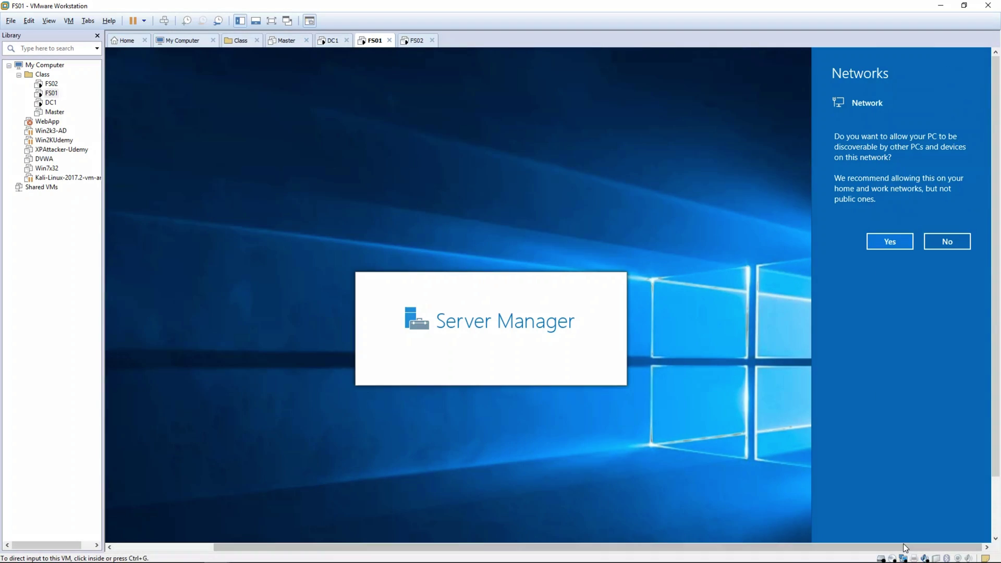
click(890, 249)
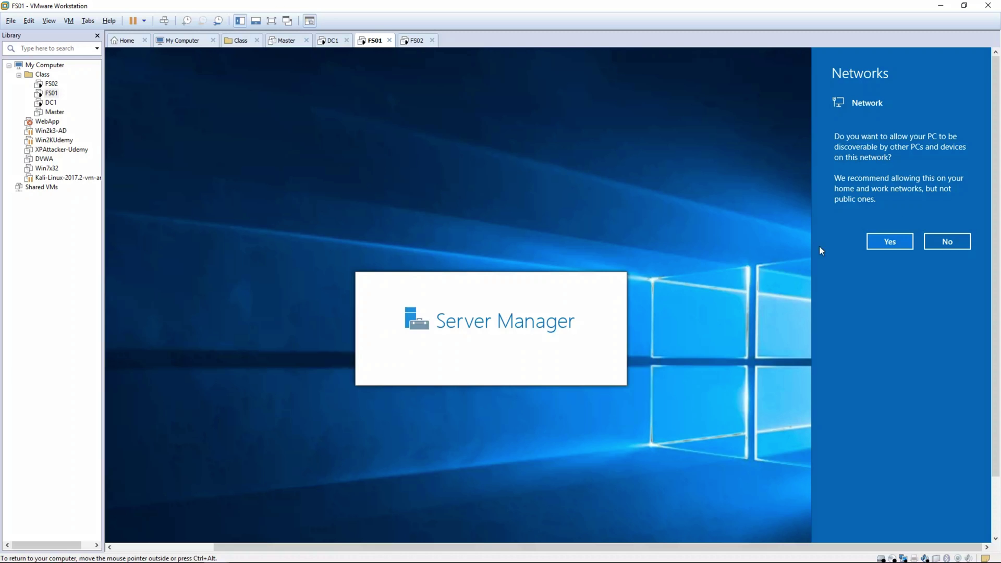
click(892, 248)
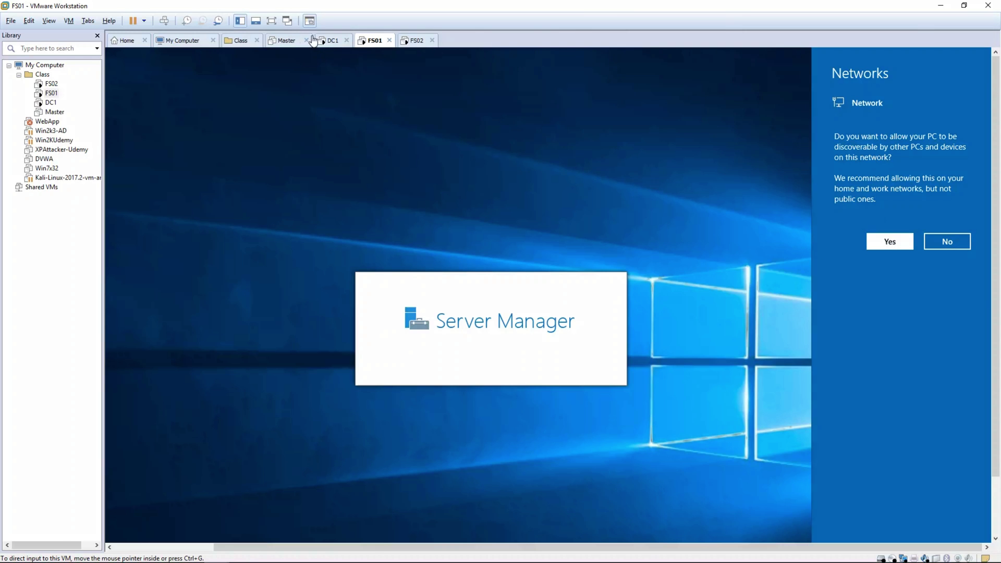
click(332, 40)
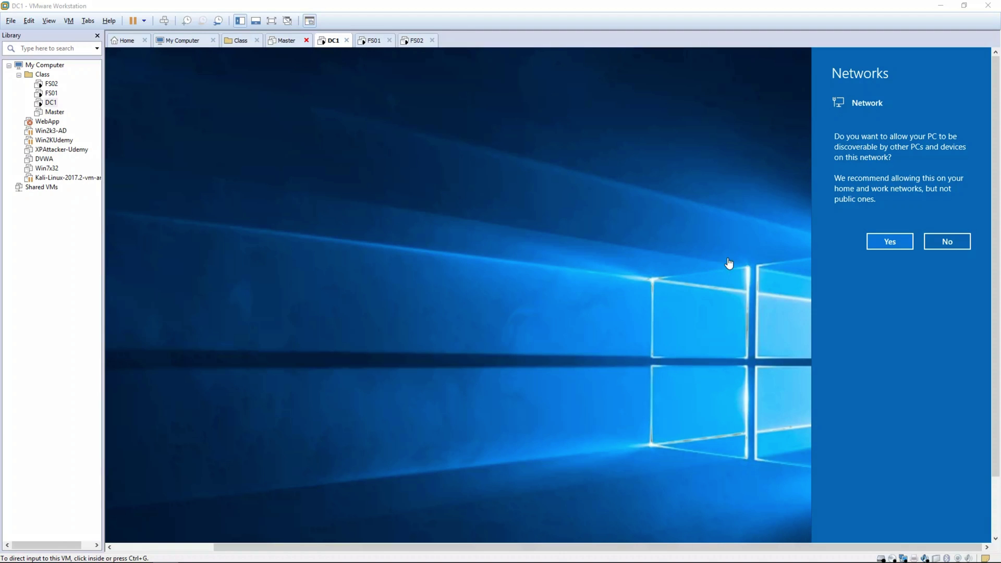
- Click Yes on DC1's Networks prompt and wait for Server Manager's Dashboard
click(886, 243)
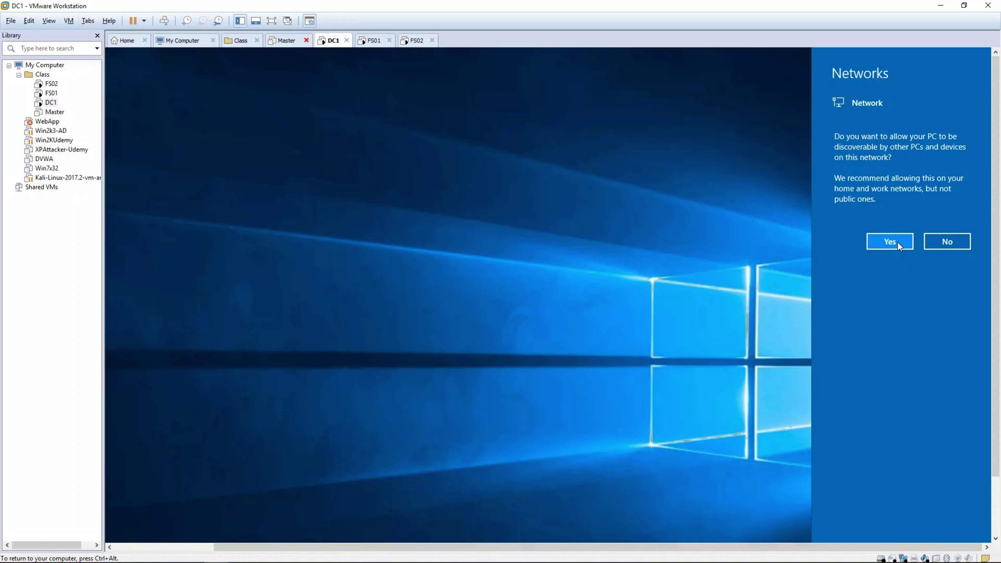
click(896, 243)
key(ctrl+alt)
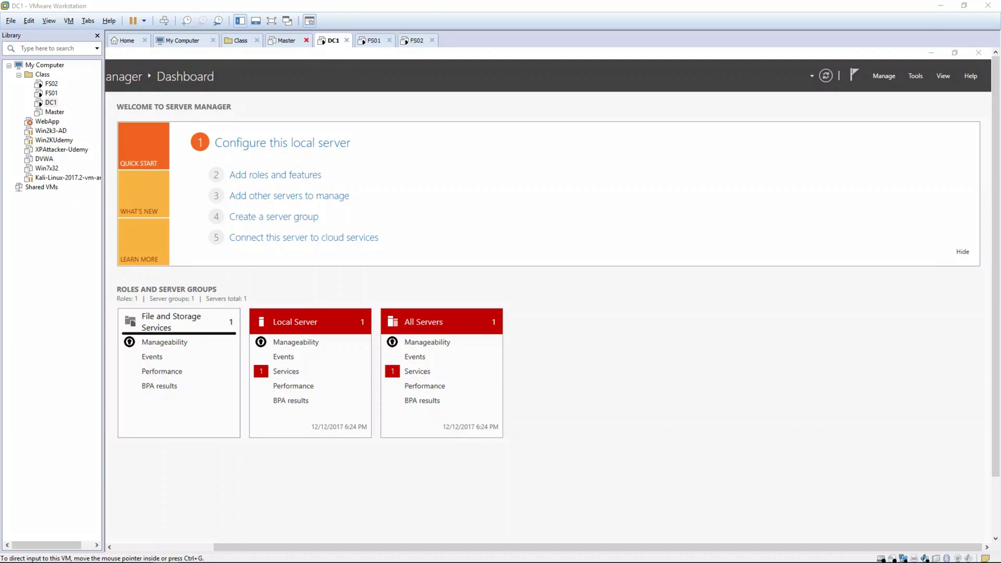
- Review the Notepad IP plan, highlighting router 172.16.0.1 and mask 255.255.255.0
key(alt+Tab)
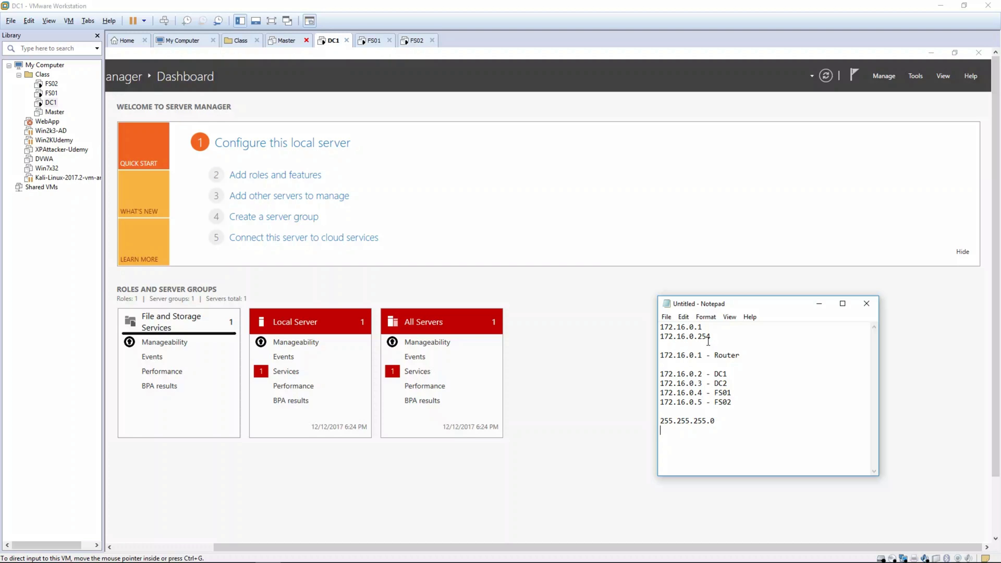
drag(663, 358, 700, 358)
drag(724, 420, 649, 420)
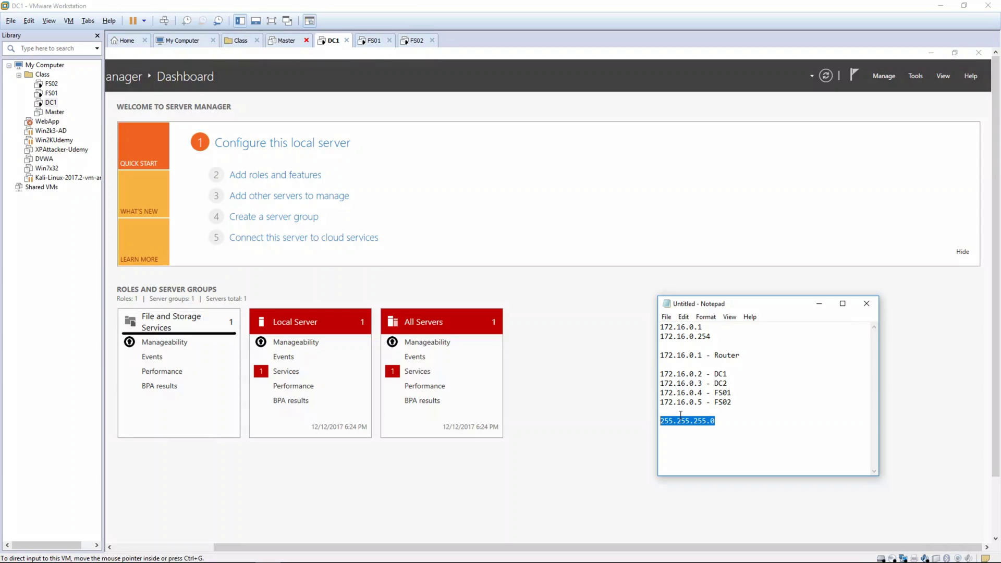
click(729, 428)
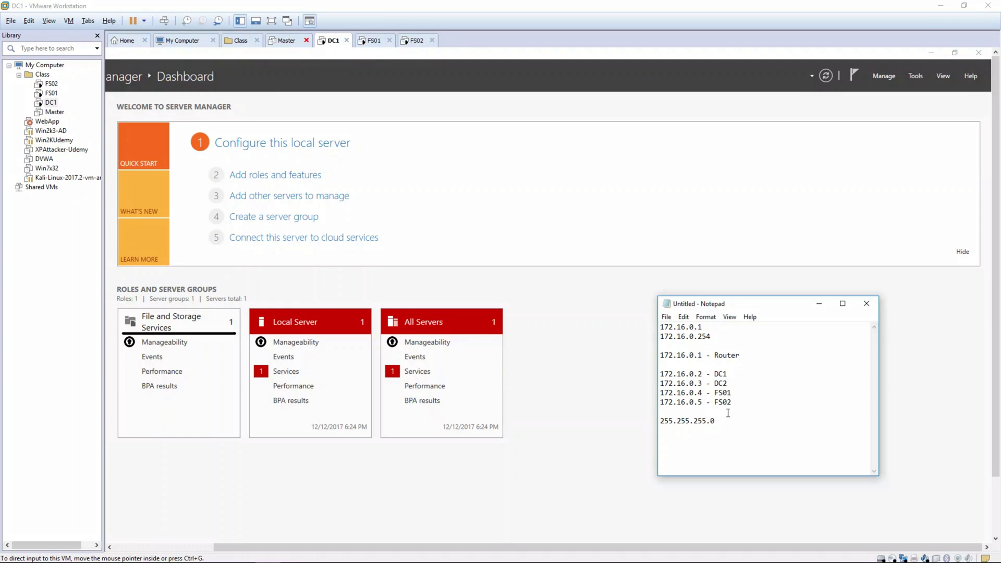